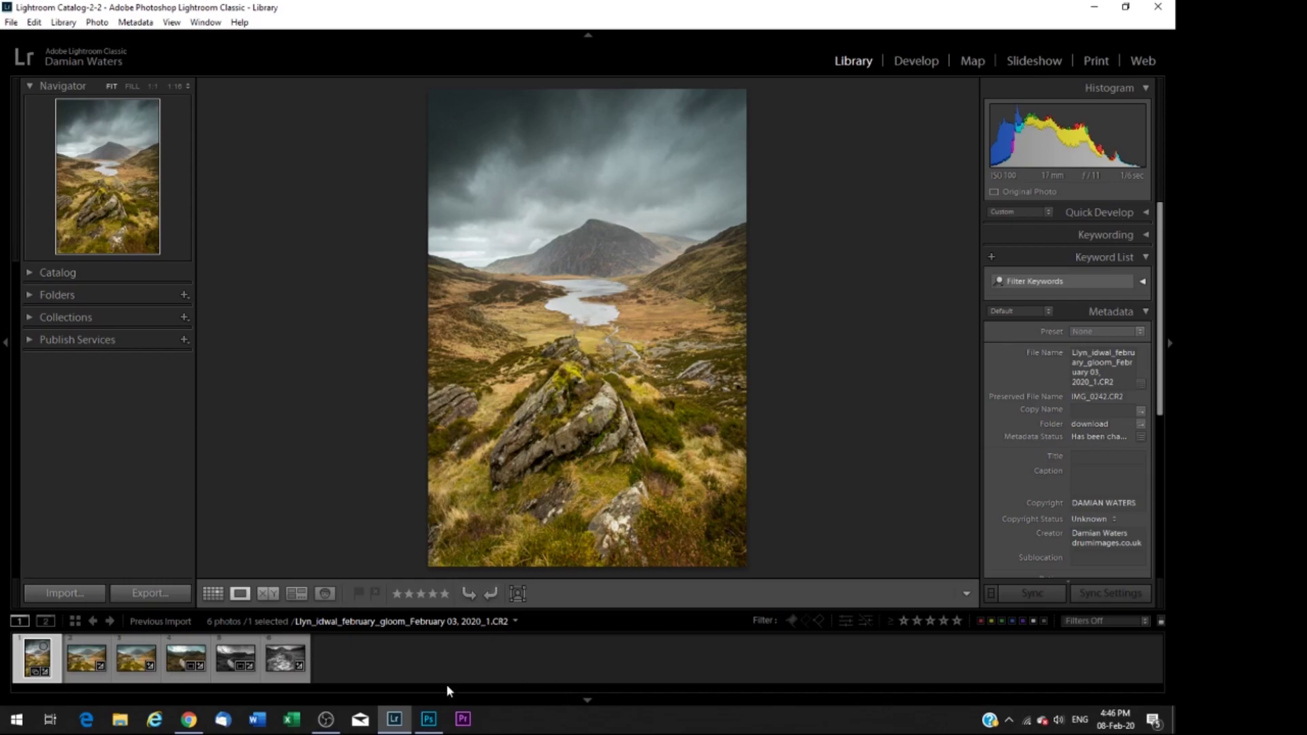
# Step: Create a new 5000 × 4000 px, 300 ppi RGB document from the Photoshop Home screen
pyautogui.click(425, 729)
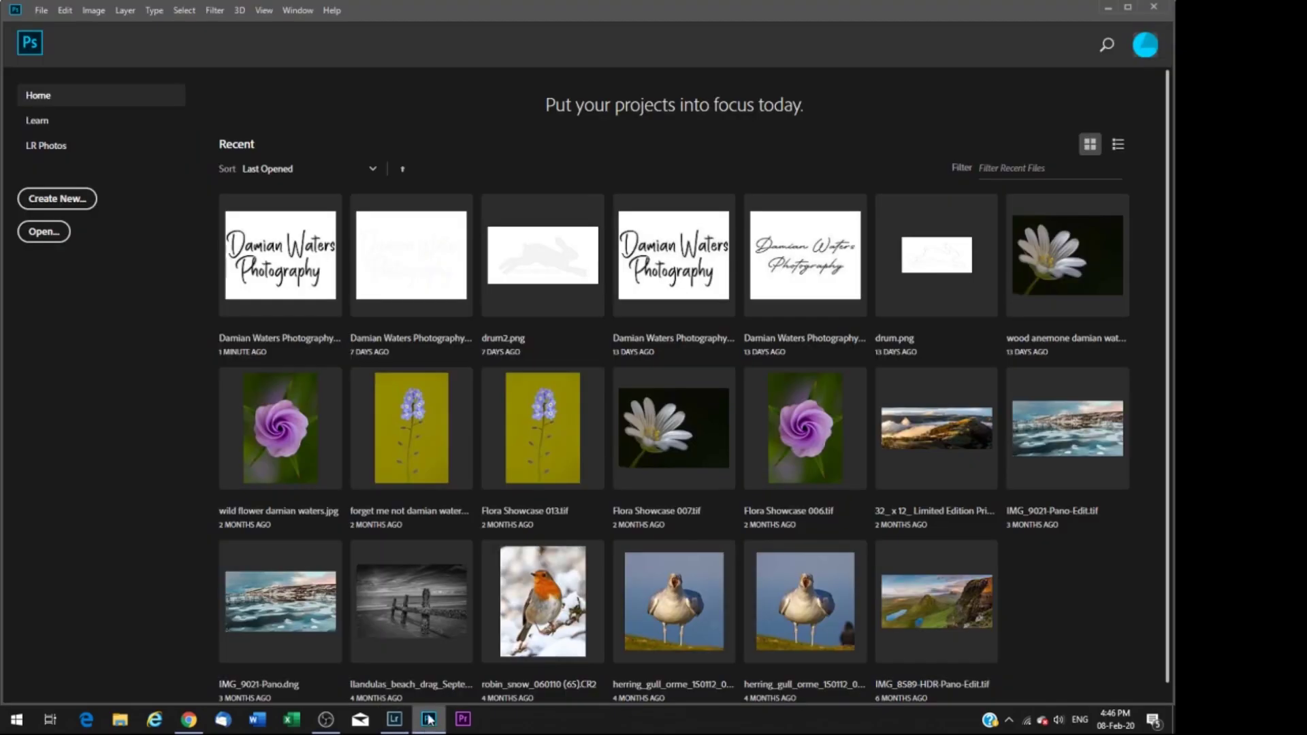
pyautogui.click(59, 200)
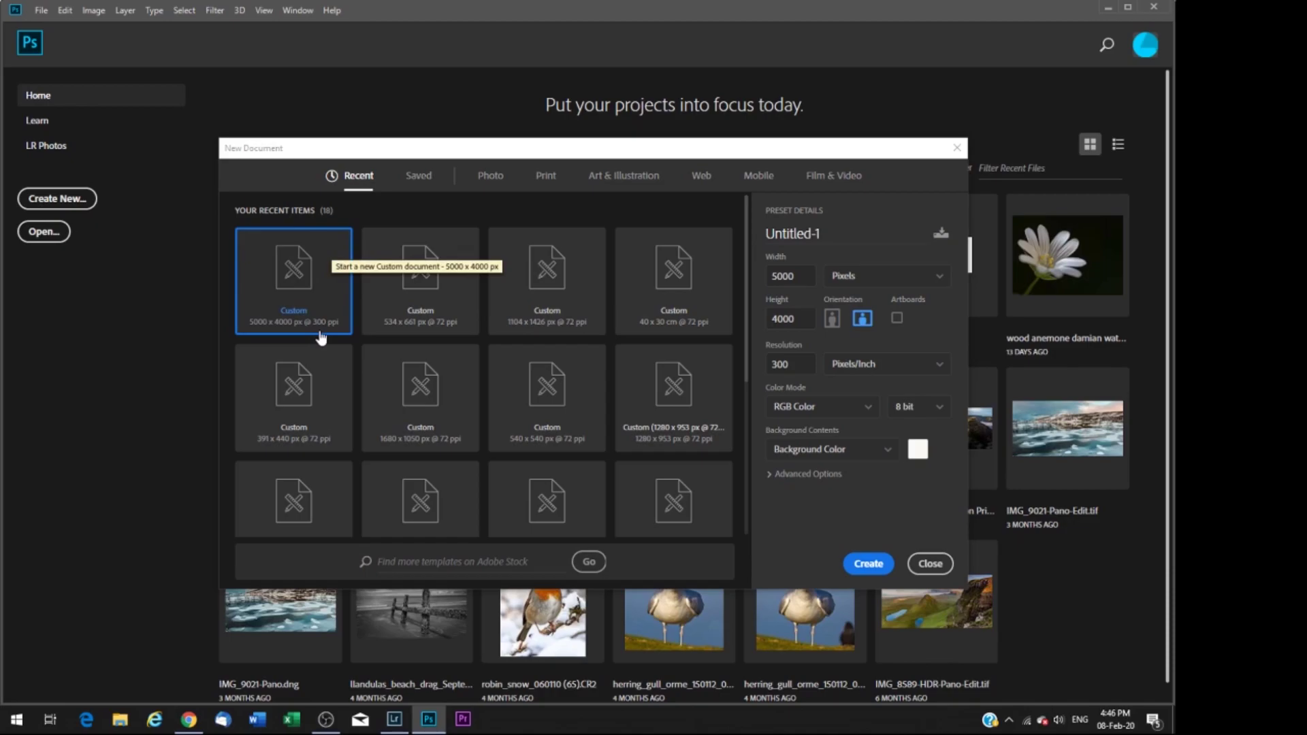
pyautogui.click(868, 563)
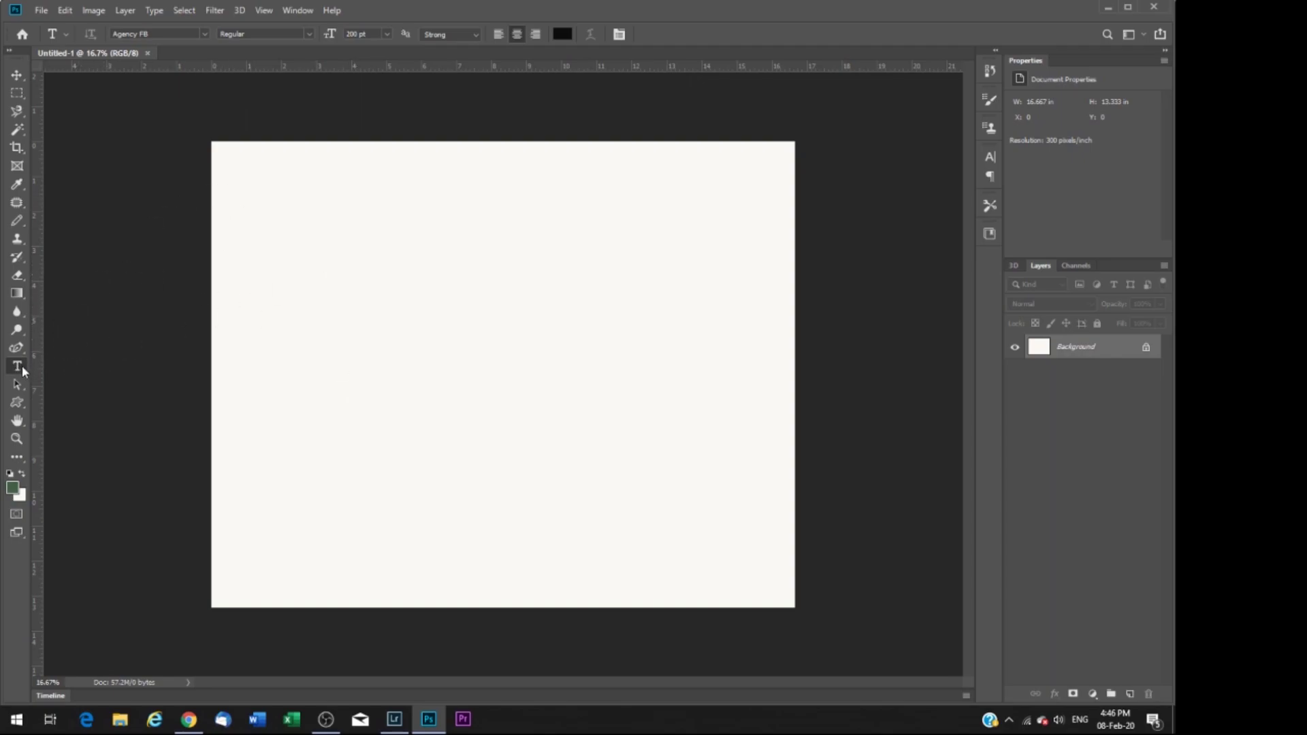
# Step: Type 'Subscribe to' and 'My Channel' on two lines and move the text to the canvas centre
pyautogui.click(315, 282)
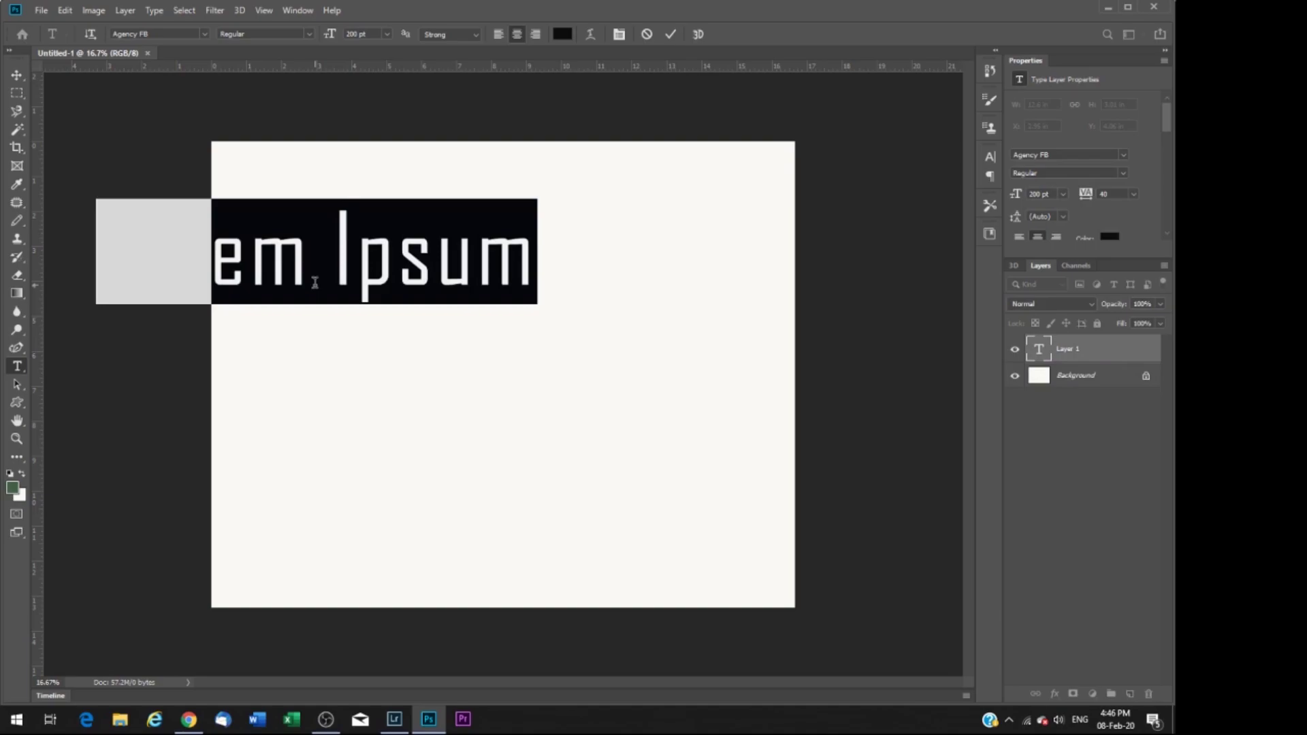
pyautogui.write('Sub')
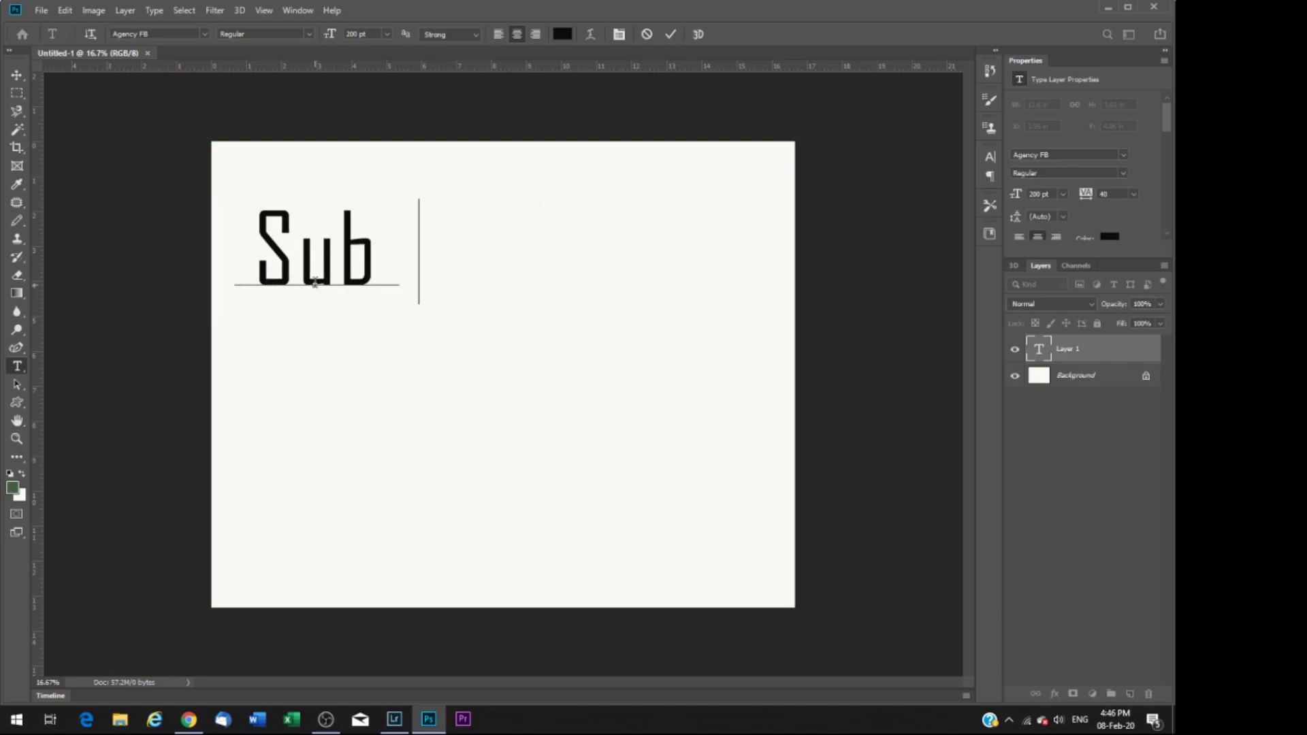
pyautogui.write('scribe tom')
pyautogui.press('Return')
pyautogui.write('My Chann')
pyautogui.write('el')
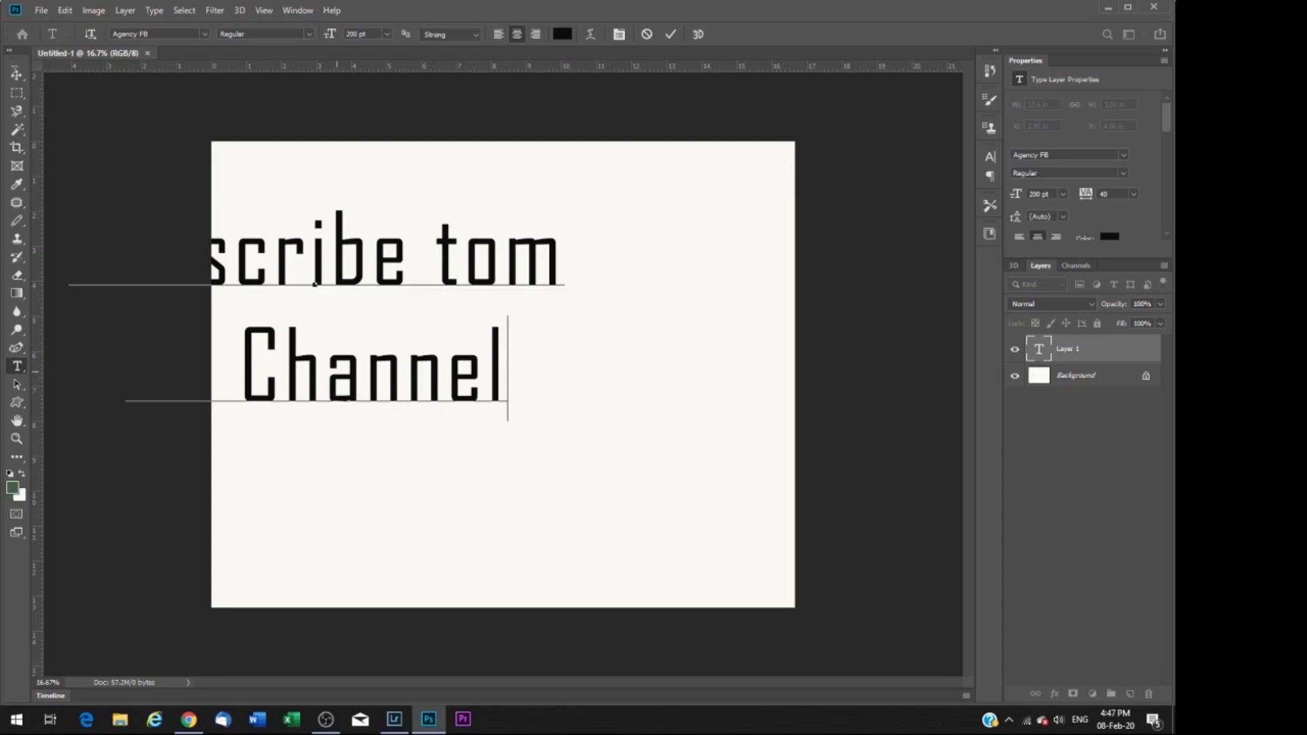
pyautogui.hotkey('ctrl', 'Return')
pyautogui.press('v')
pyautogui.moveTo(373, 392); pyautogui.dragTo(552, 446)
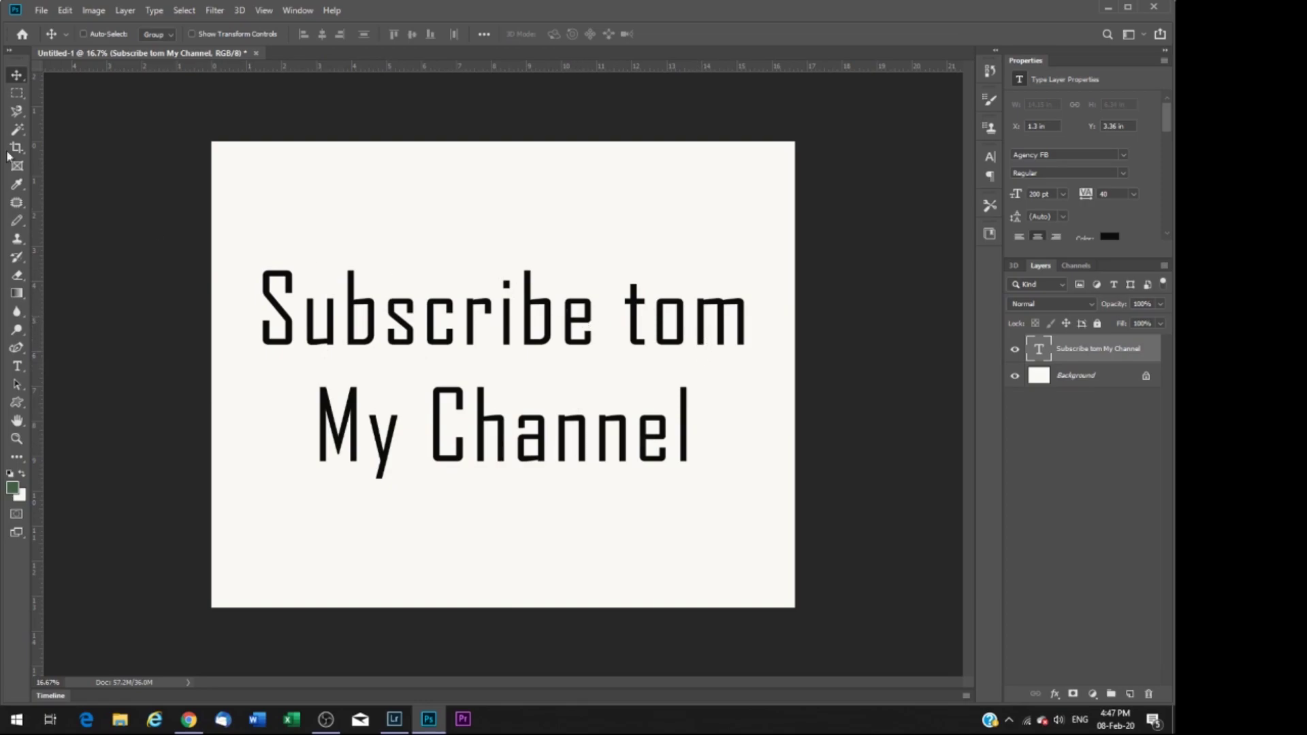
# Step: Delete the stray 'm' after 'to' and set all the text in Caroline Amanda
pyautogui.click(18, 367)
pyautogui.click(697, 320)
pyautogui.press('Delete')
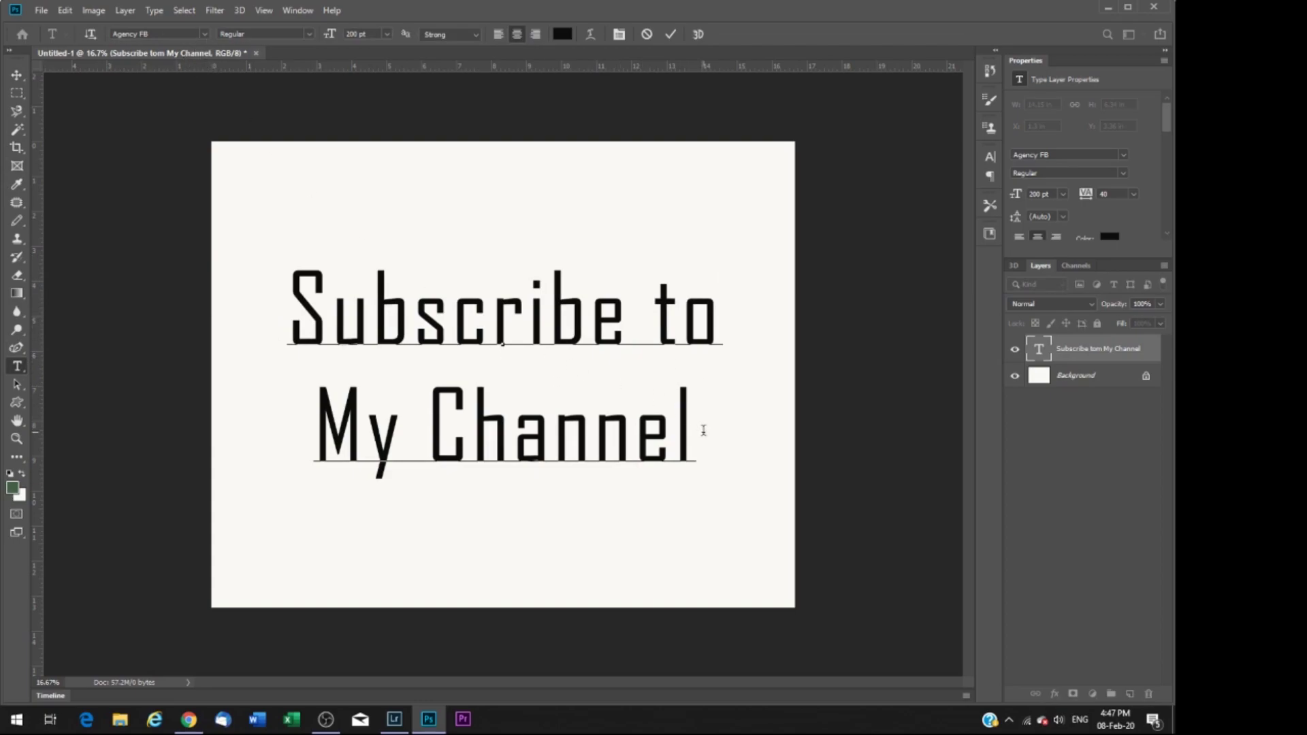
pyautogui.moveTo(699, 431); pyautogui.dragTo(230, 180)
pyautogui.click(206, 33)
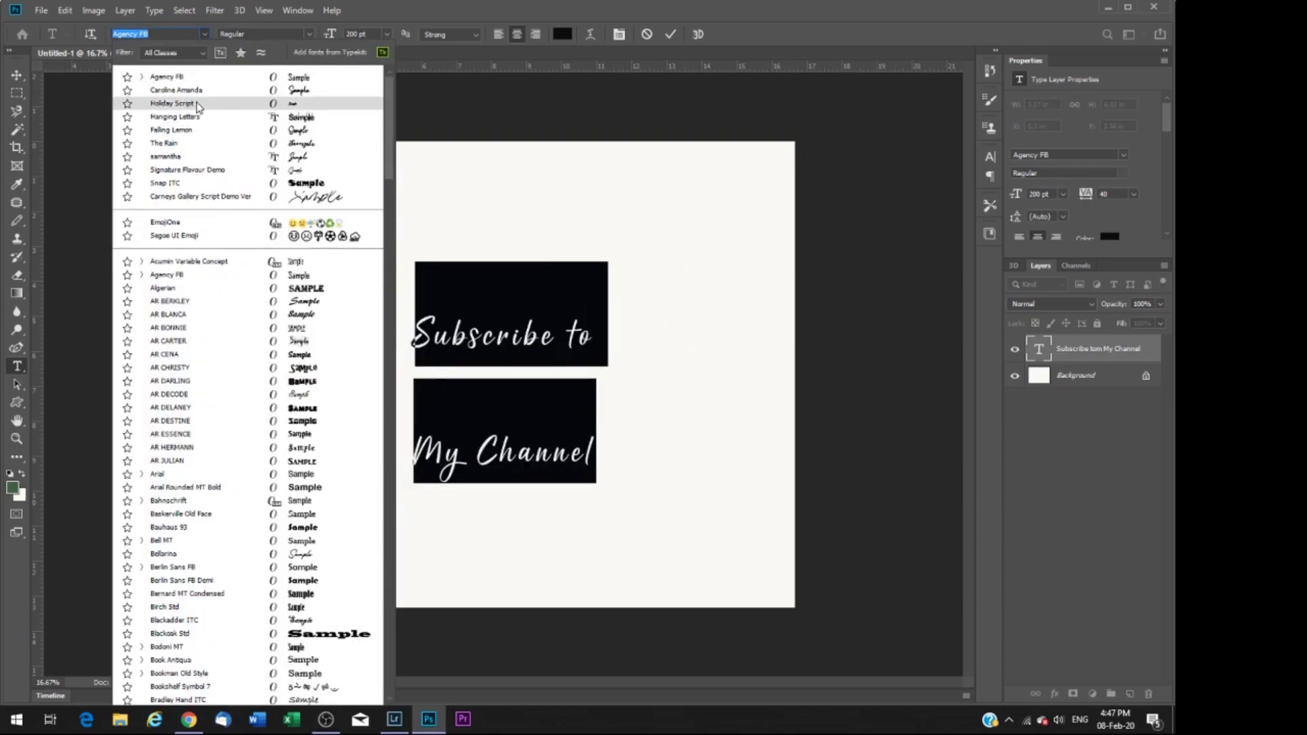
pyautogui.click(195, 90)
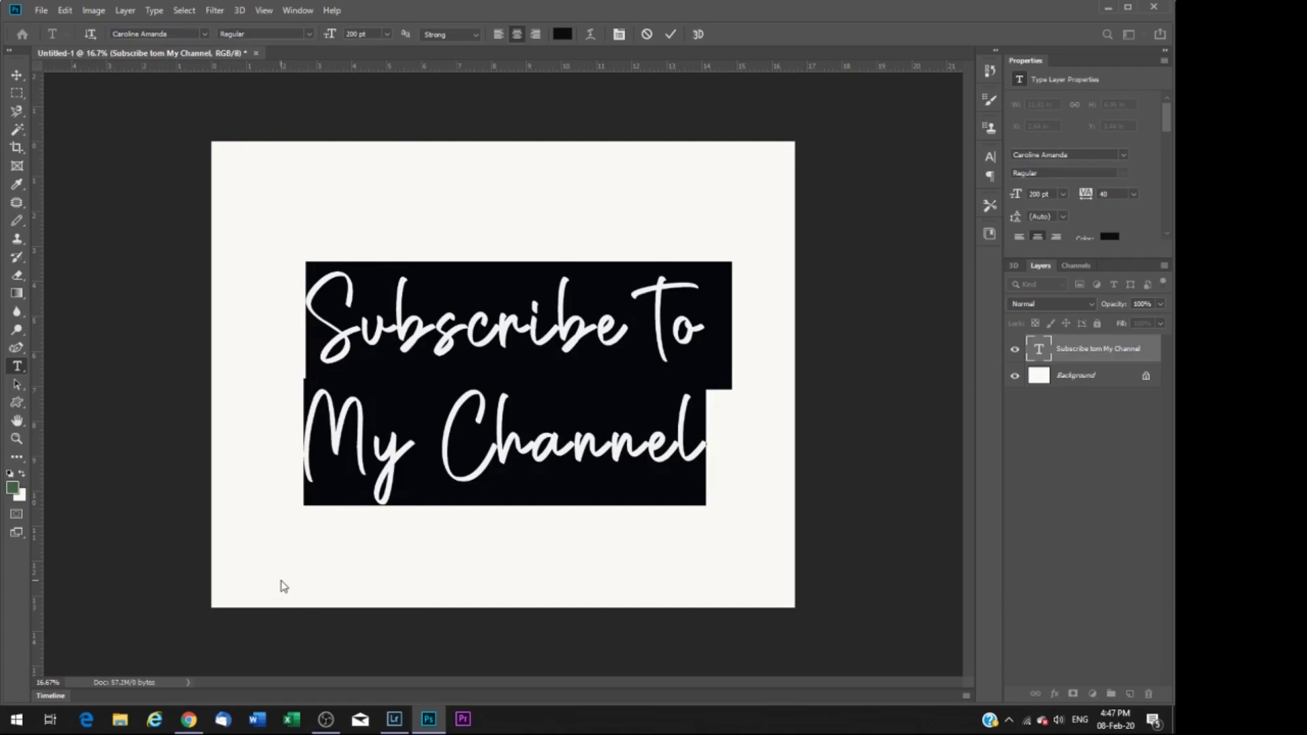
# Step: On dafont.com, replace the preview phrase with a personal name and scroll the handwritten script samples
pyautogui.click(190, 720)
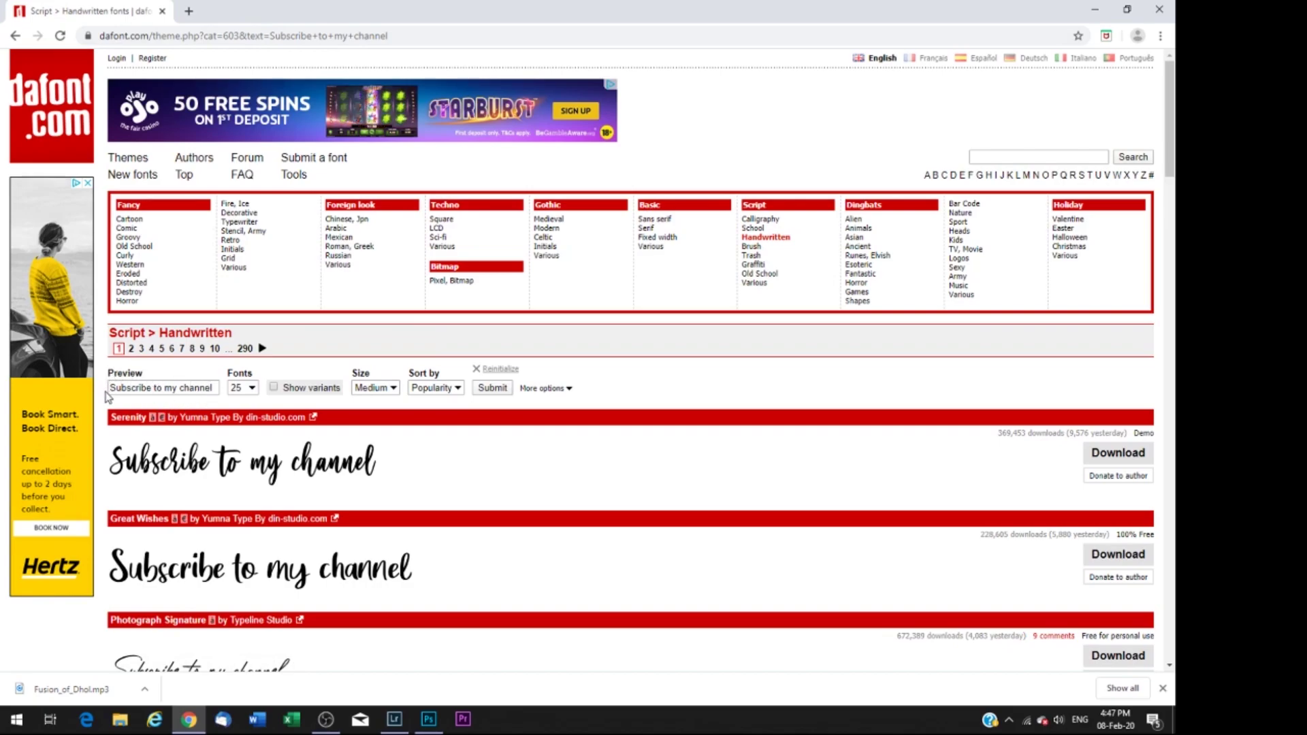
pyautogui.moveTo(112, 388); pyautogui.dragTo(217, 388)
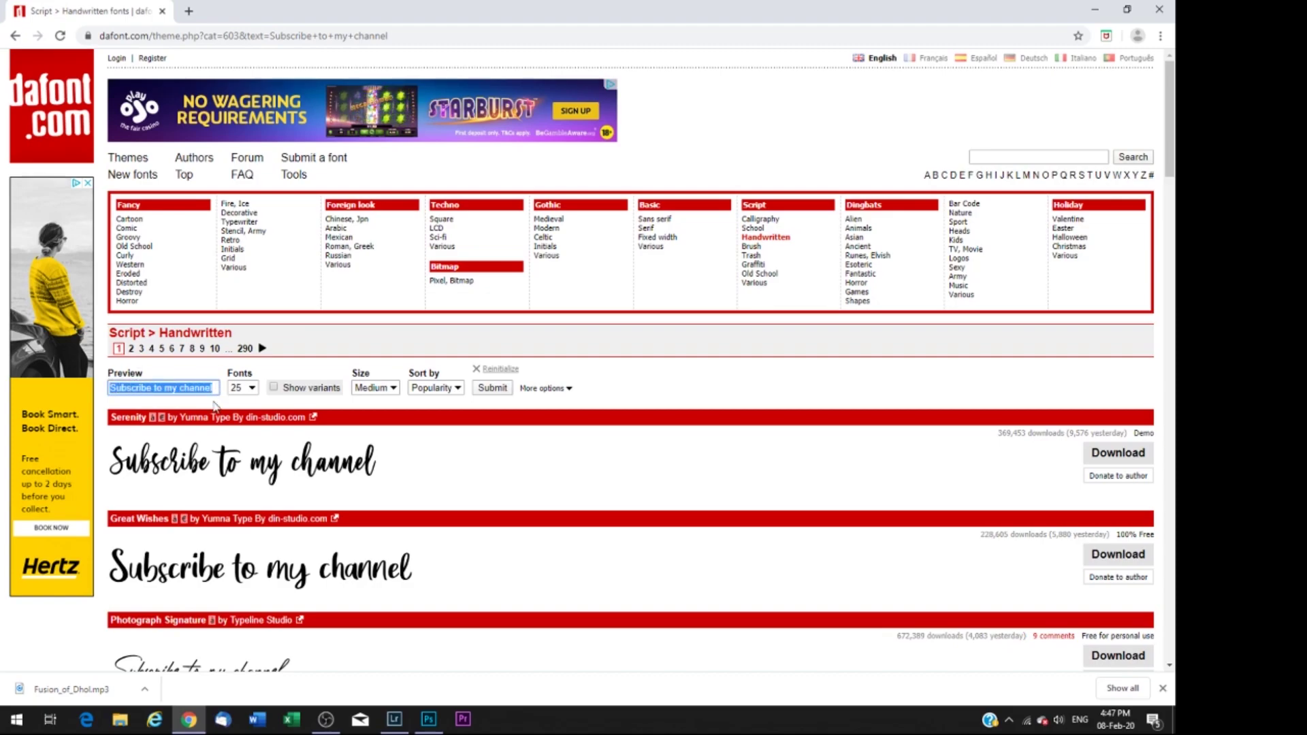
pyautogui.write('Dmian')
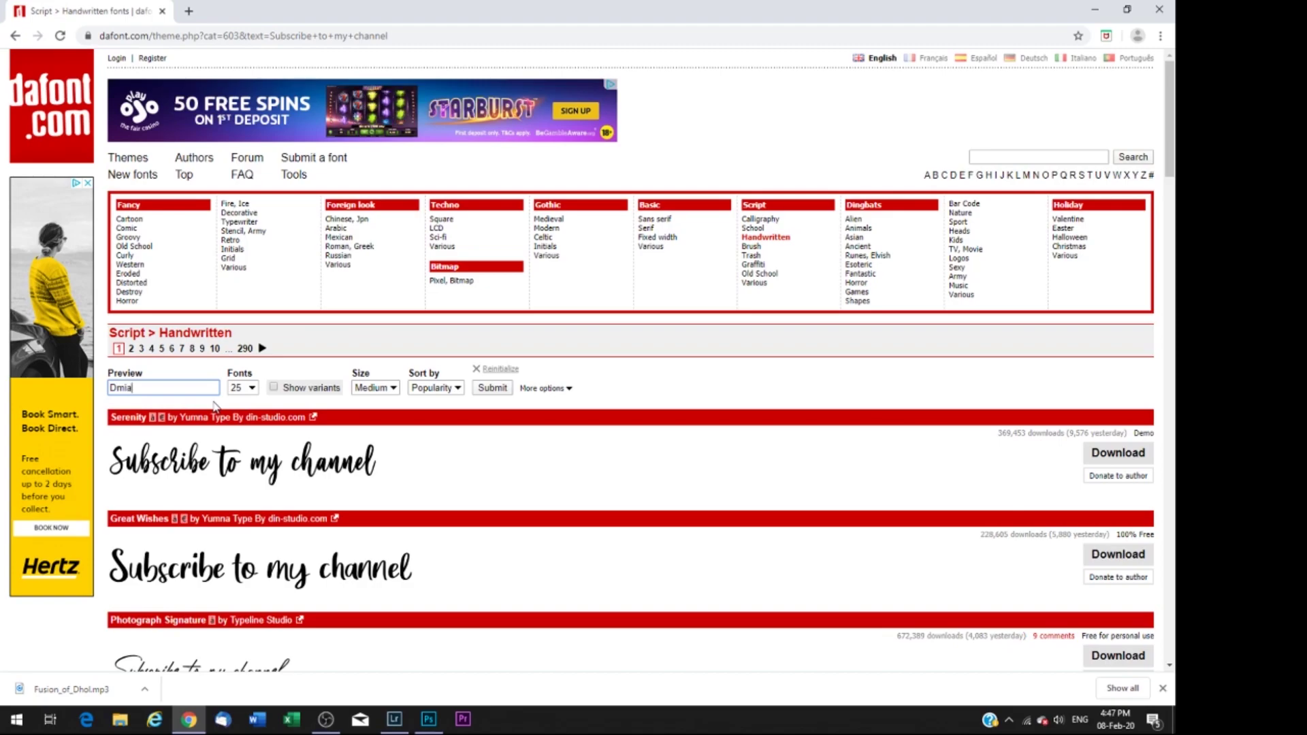
pyautogui.press('BackSpace')
pyautogui.press('BackSpace')
pyautogui.press('BackSpace')
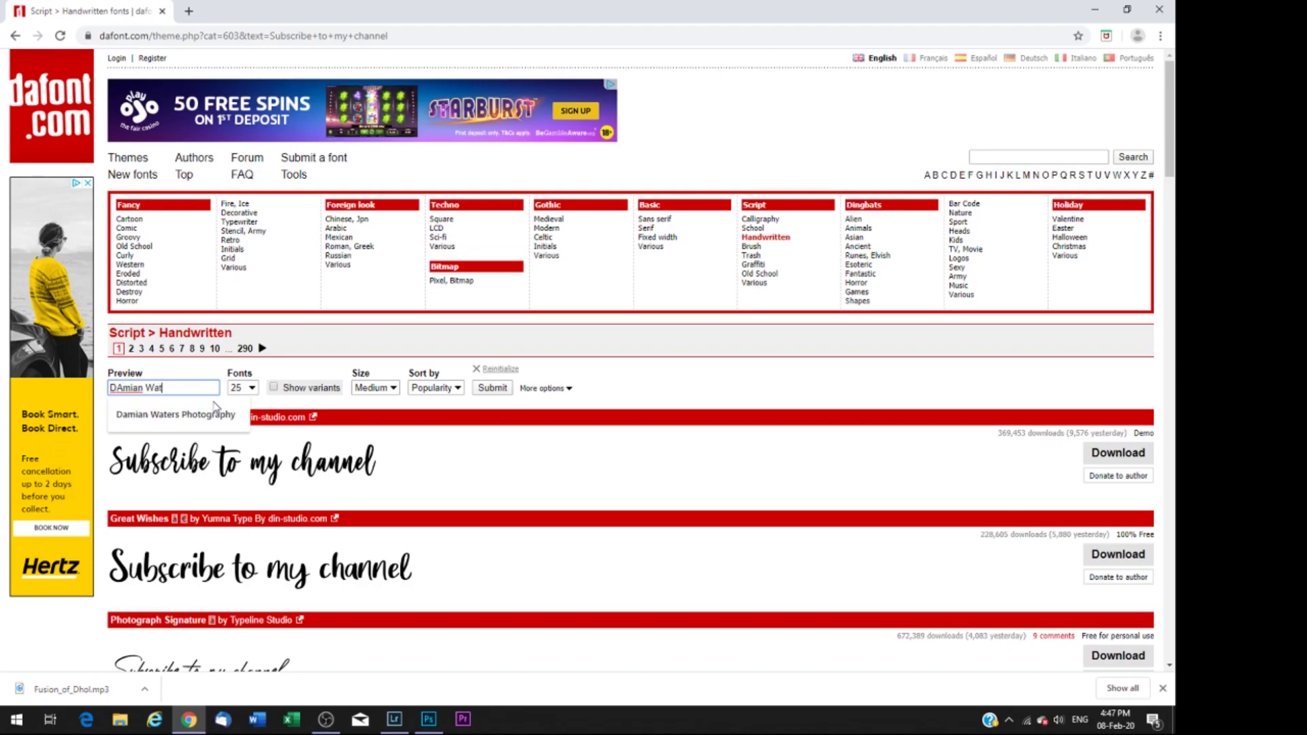
pyautogui.click(487, 388)
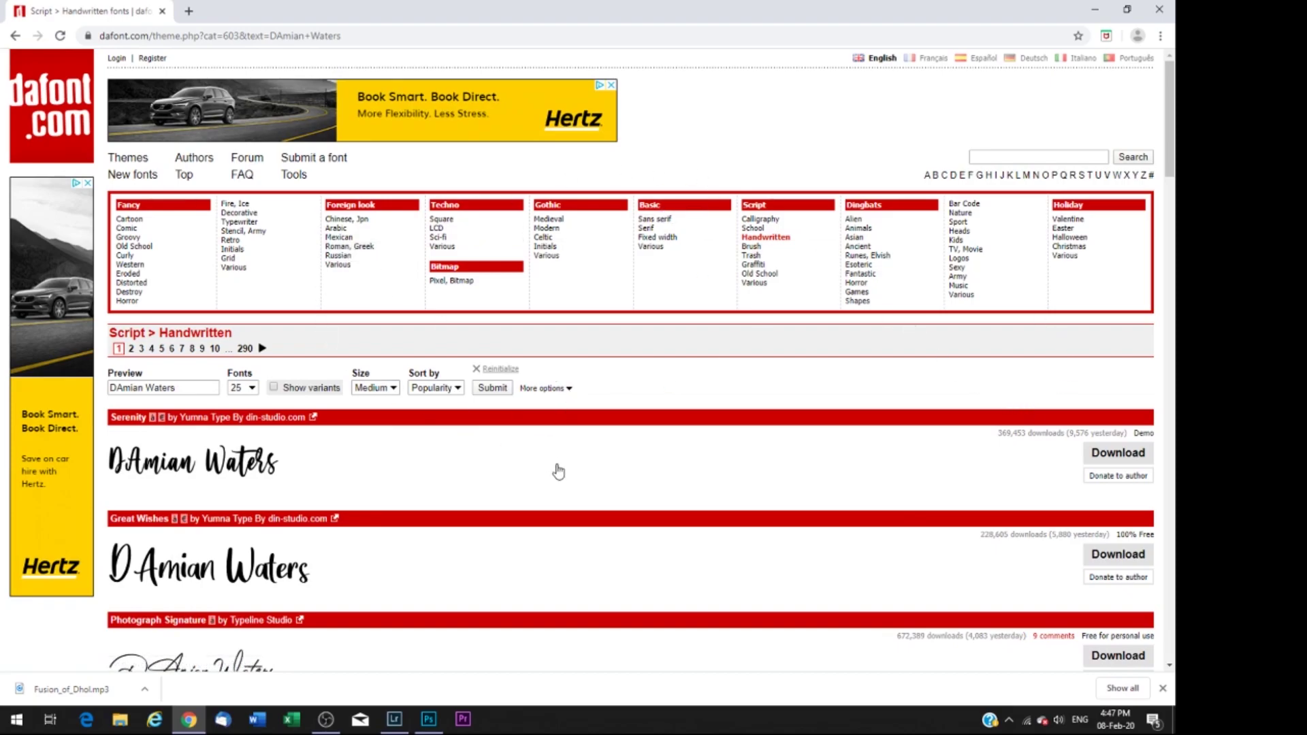
pyautogui.scroll(-5, 484, 455)
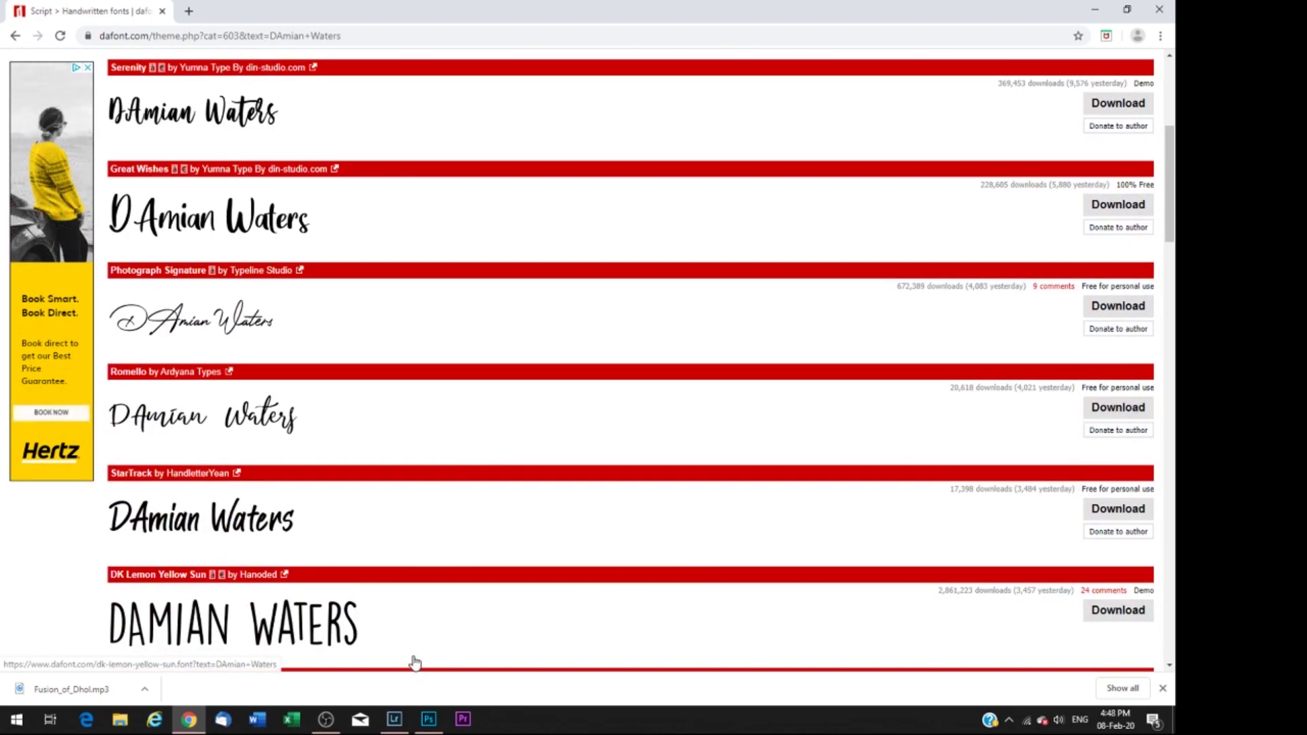
pyautogui.click(428, 720)
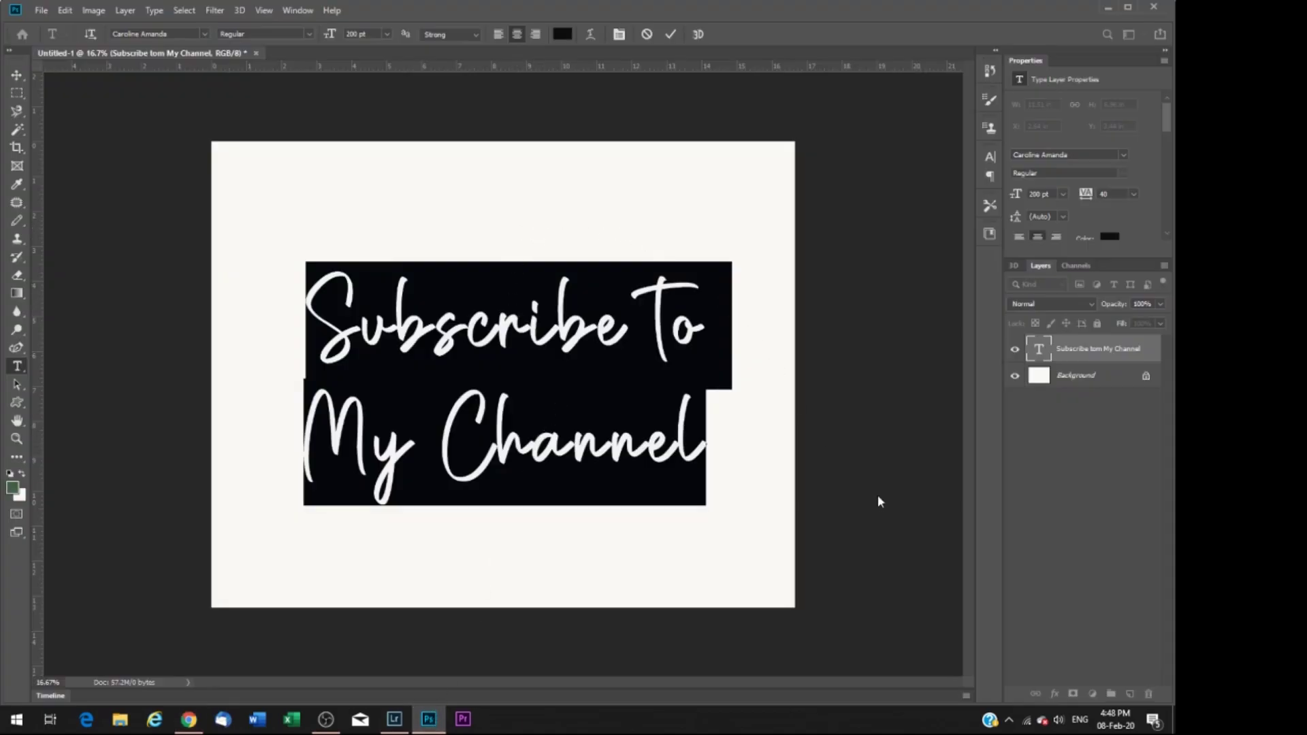
# Step: Hide the Background layer and recolour the script text white (#fbfbfb)
pyautogui.click(855, 412)
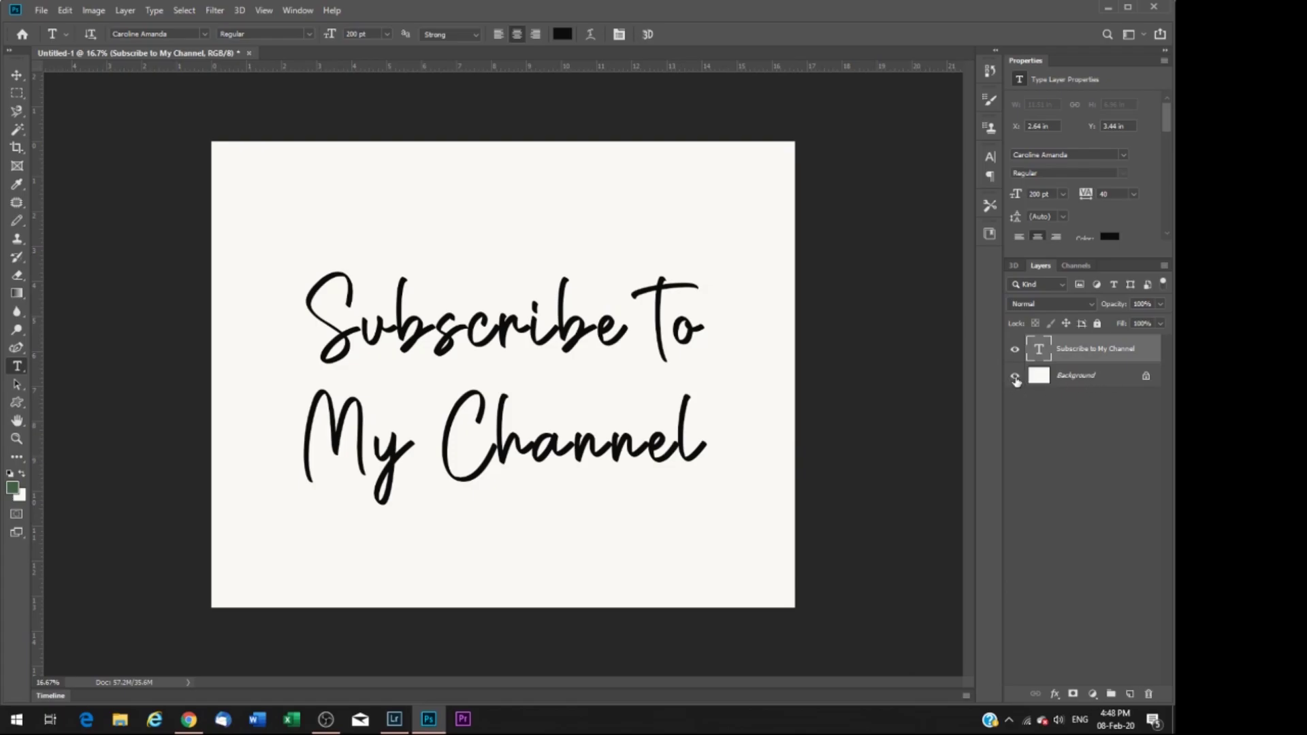
pyautogui.click(1015, 376)
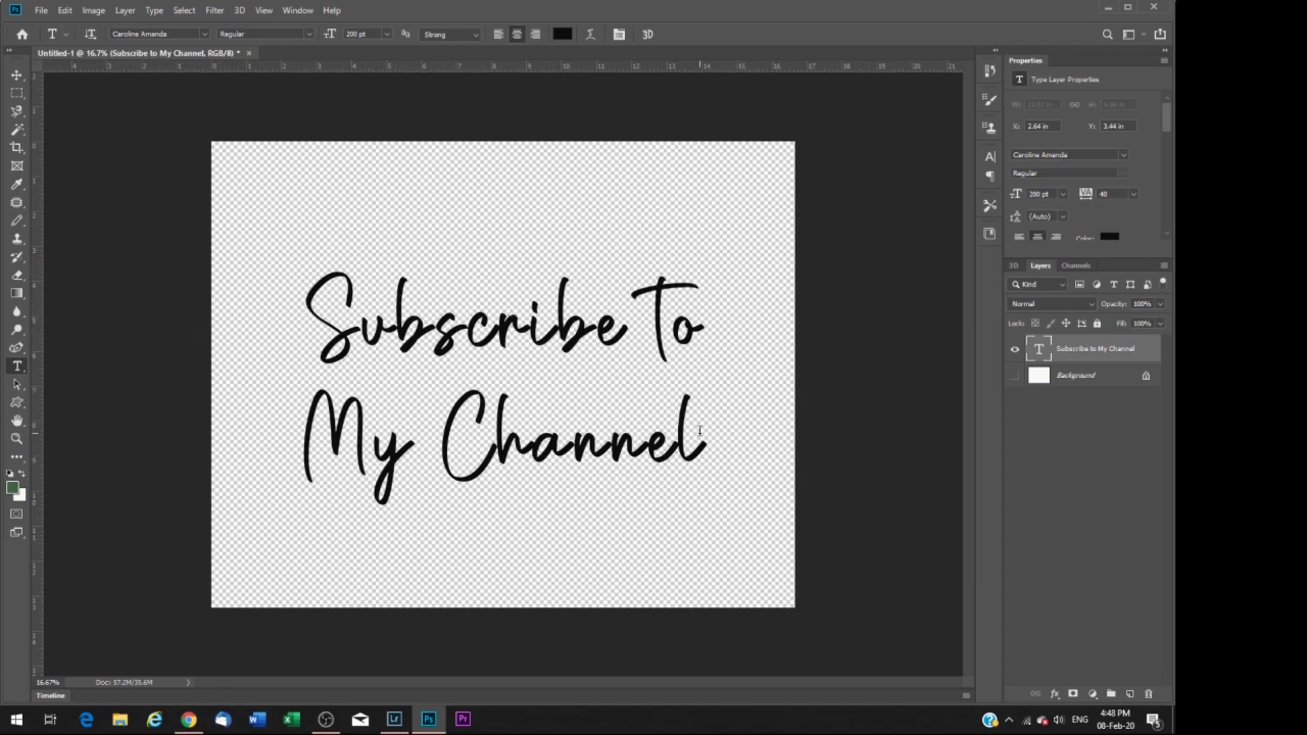
pyautogui.moveTo(707, 443); pyautogui.dragTo(283, 292)
pyautogui.click(561, 35)
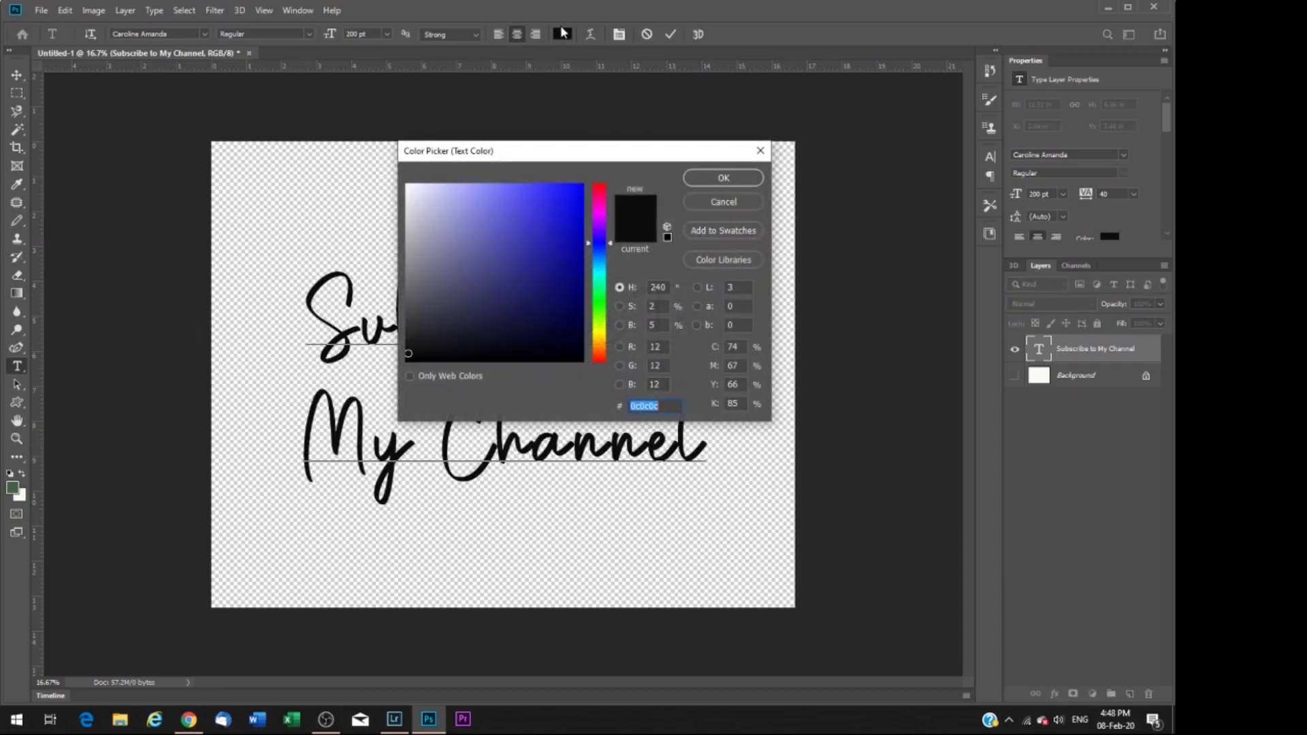
pyautogui.click(406, 186)
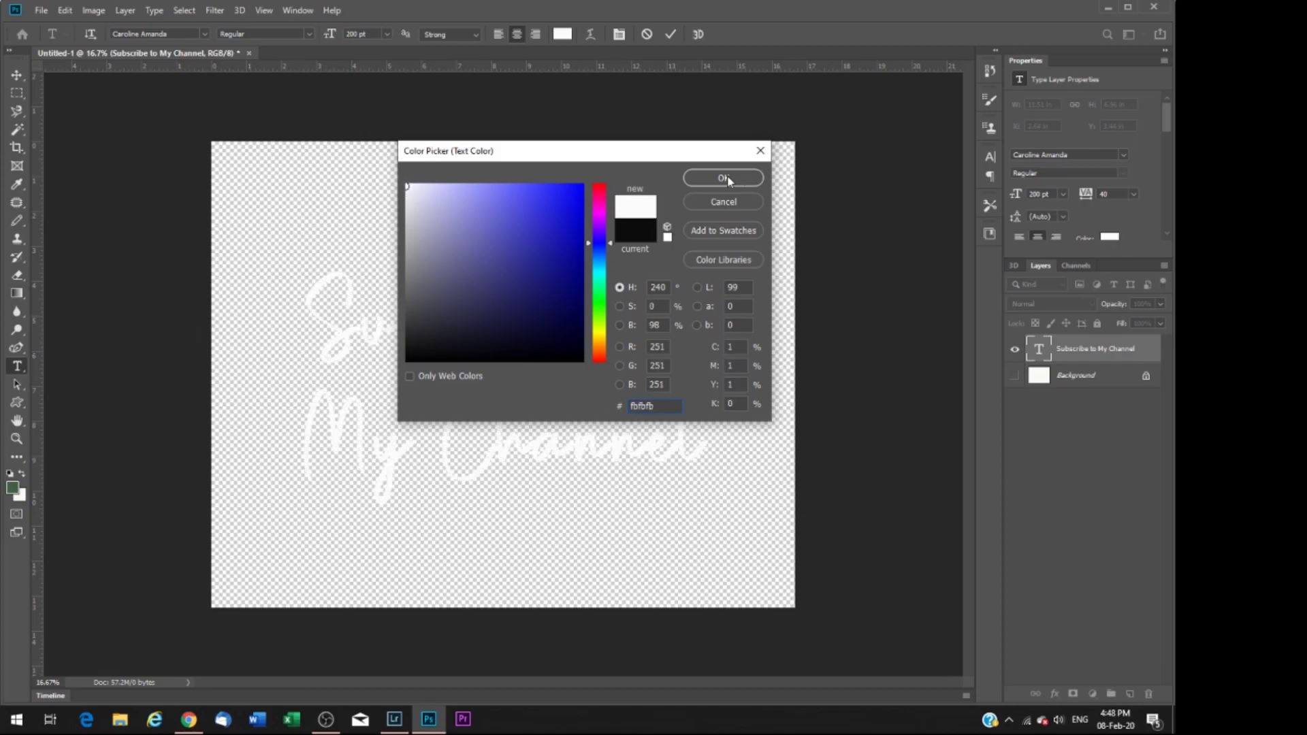
pyautogui.click(726, 177)
pyautogui.click(886, 407)
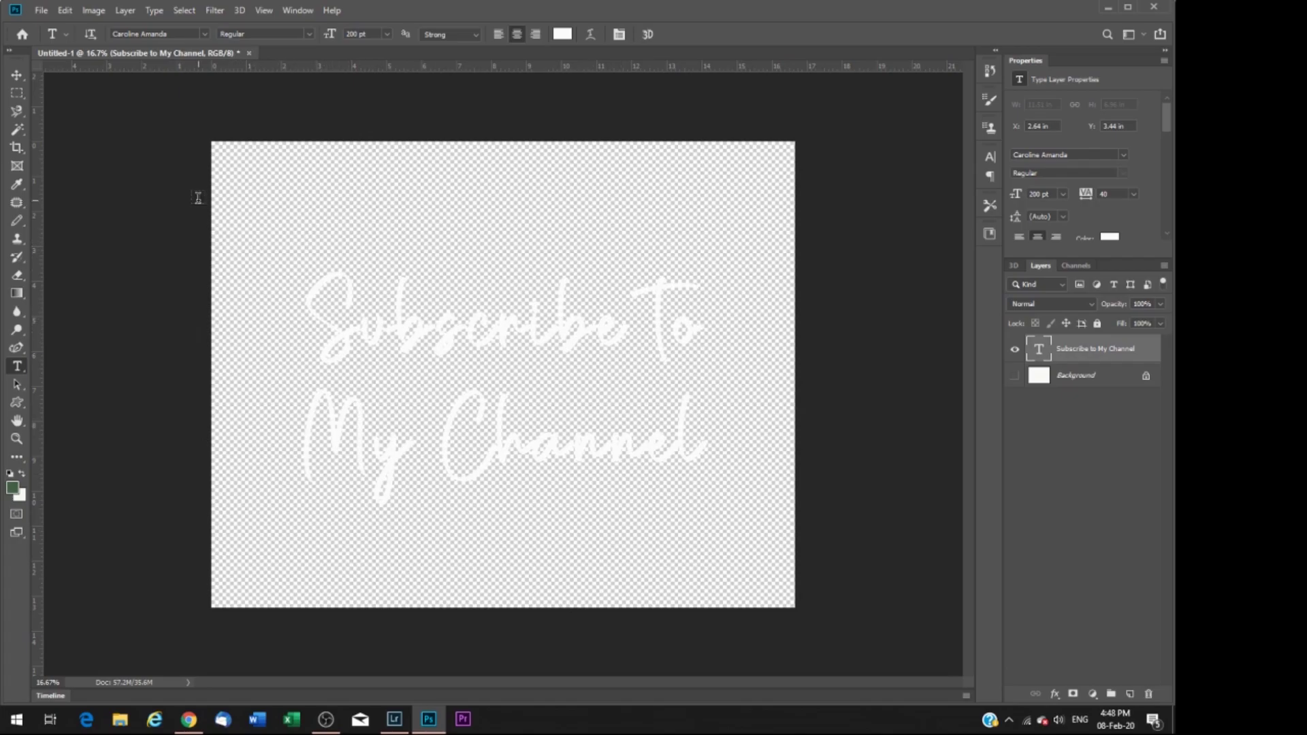
# Step: Save the layered document as 'Subscribe Logo.psd' in Photoshop format in the flickr folder
pyautogui.click(39, 7)
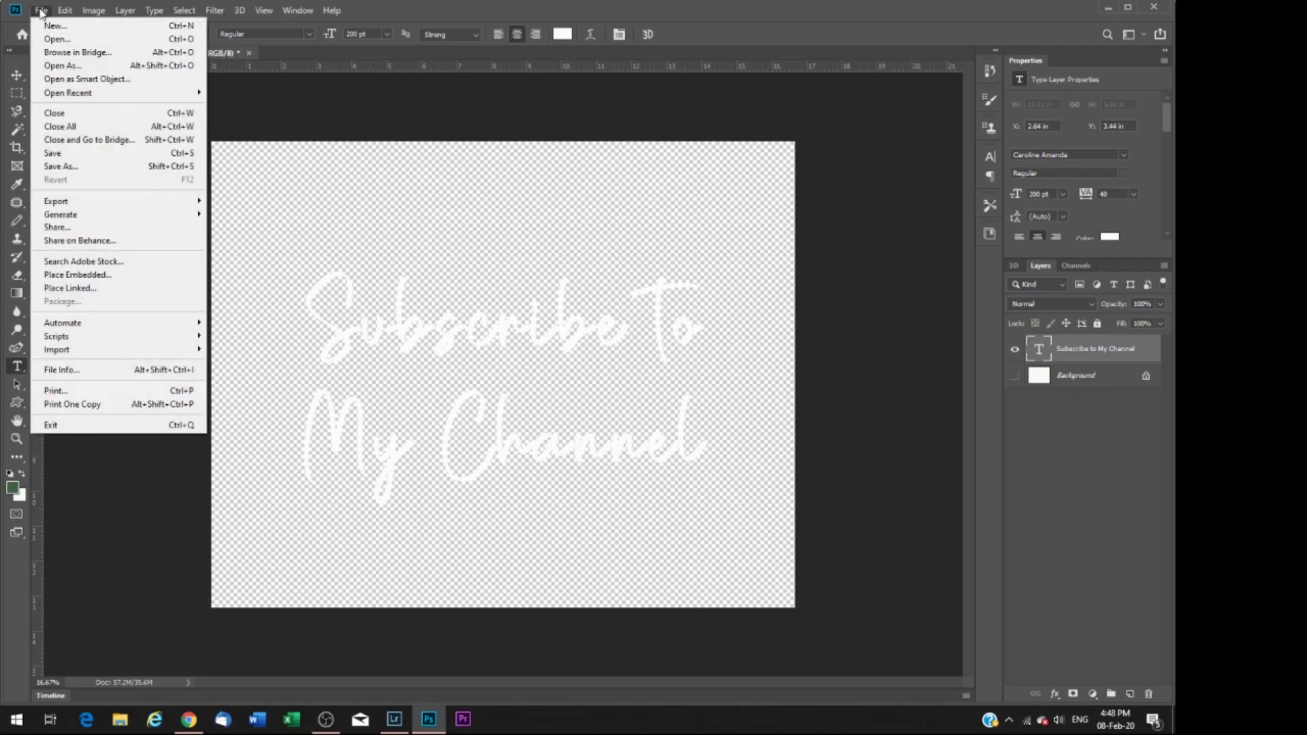
pyautogui.click(91, 164)
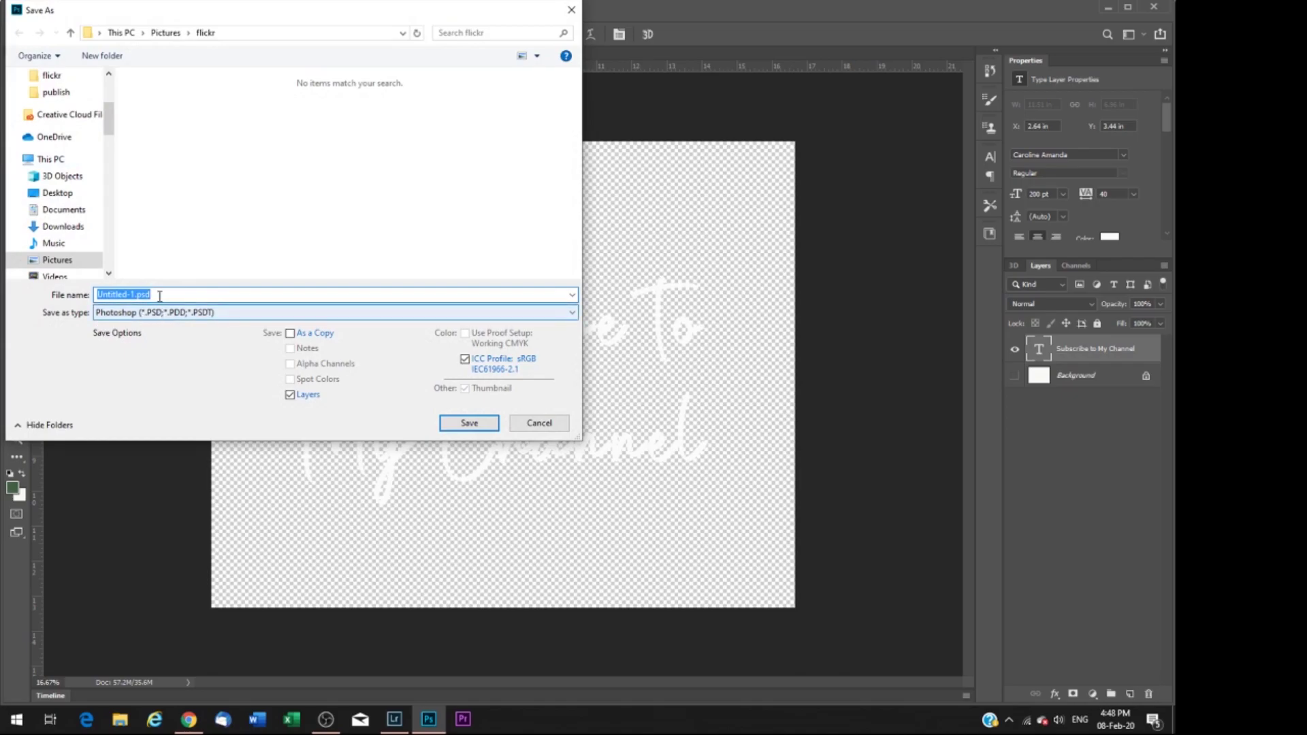
pyautogui.write('Subscribe Logo')
pyautogui.click(469, 424)
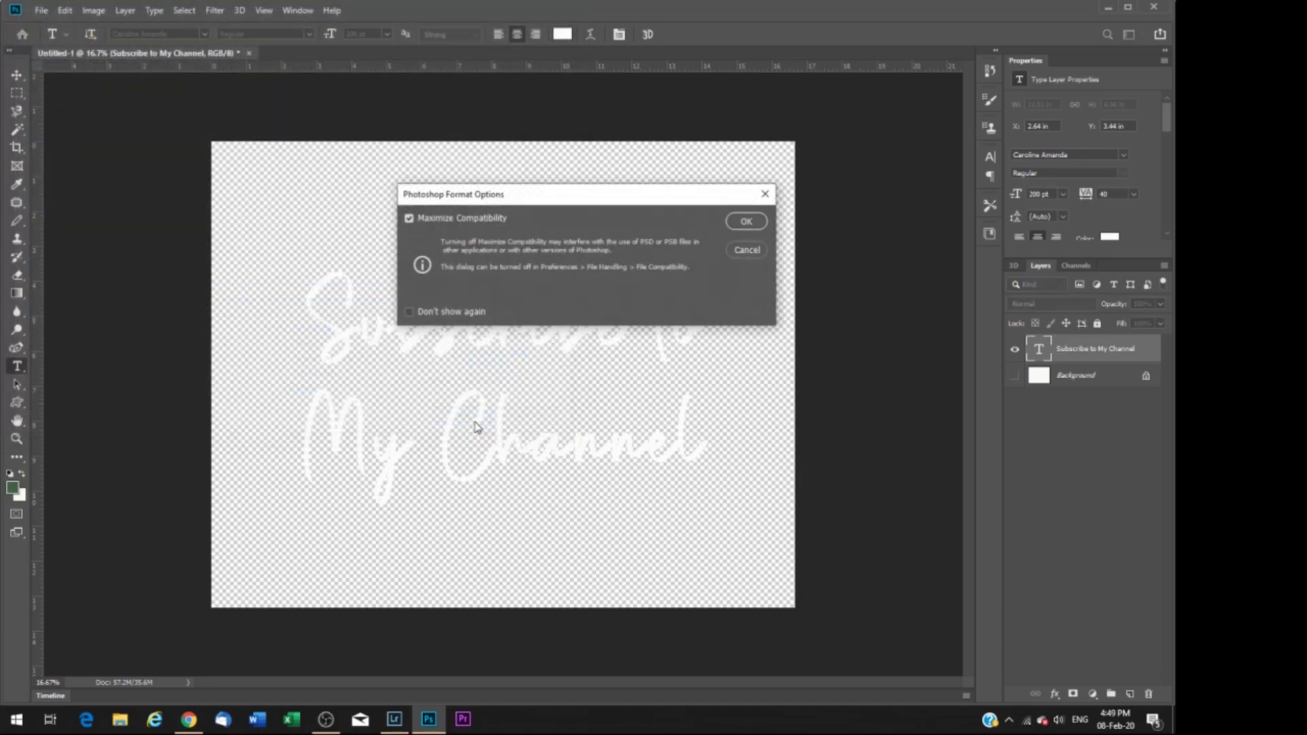
pyautogui.click(747, 221)
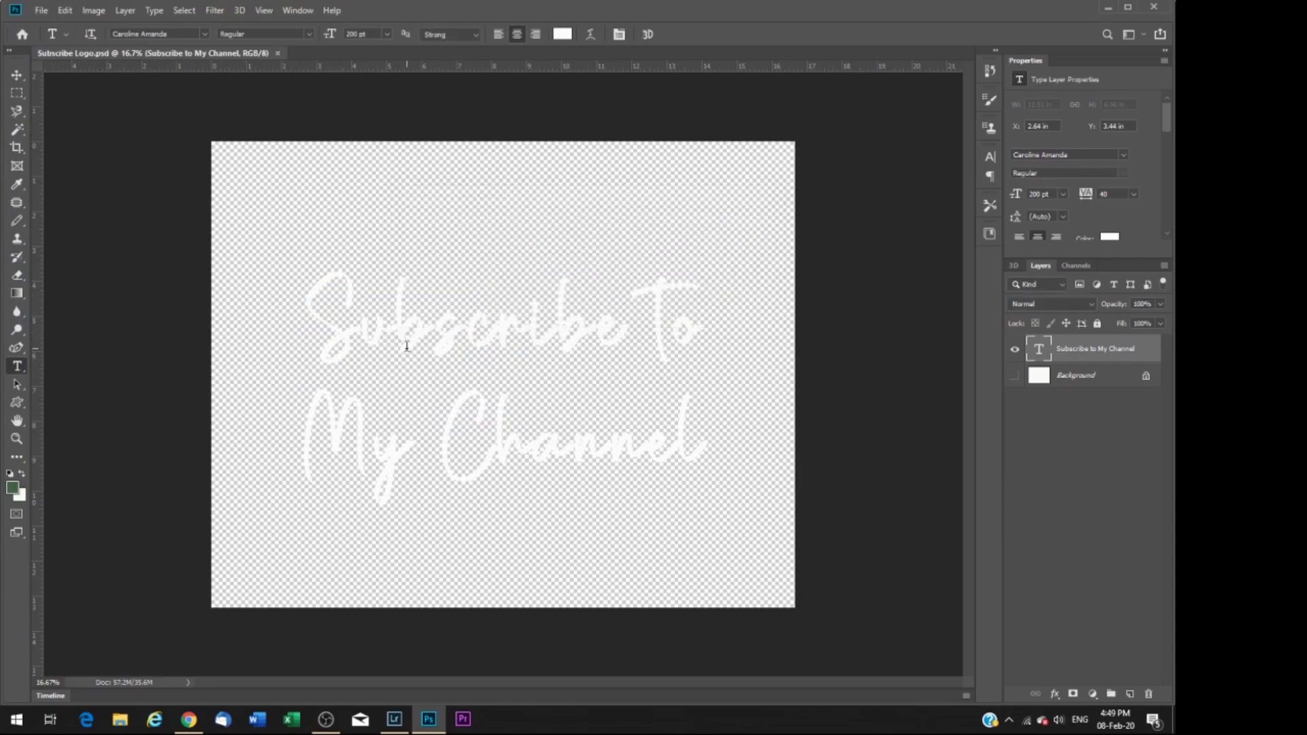
# Step: Save a PNG copy named 'Subscribe Logo.png', accepting the default PNG options
pyautogui.click(41, 10)
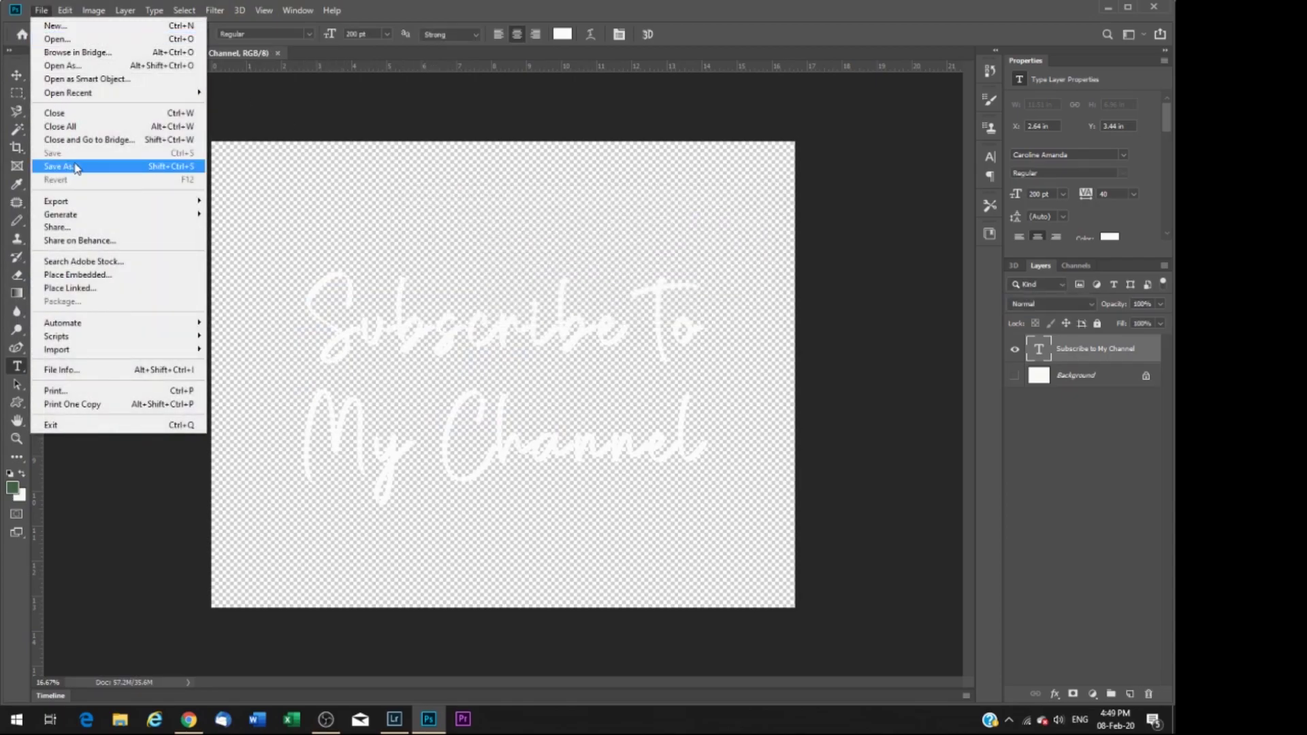
pyautogui.click(75, 166)
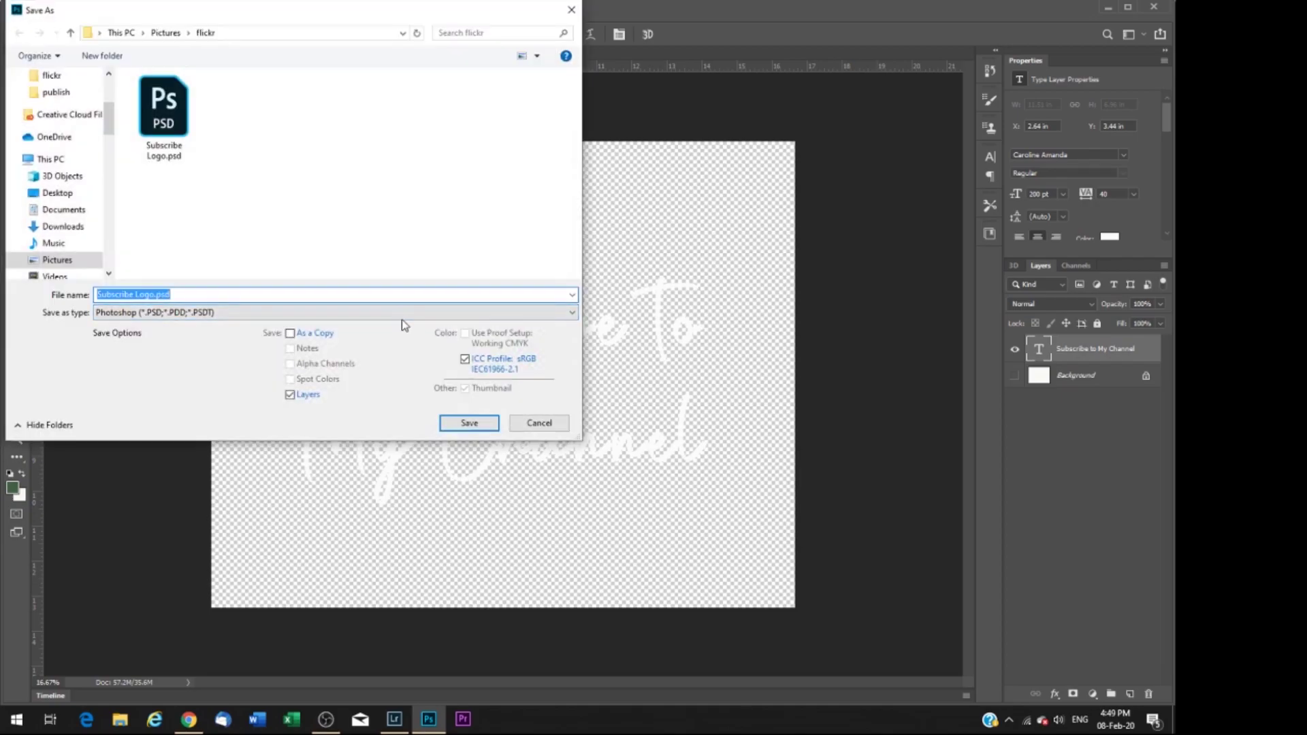
pyautogui.click(495, 316)
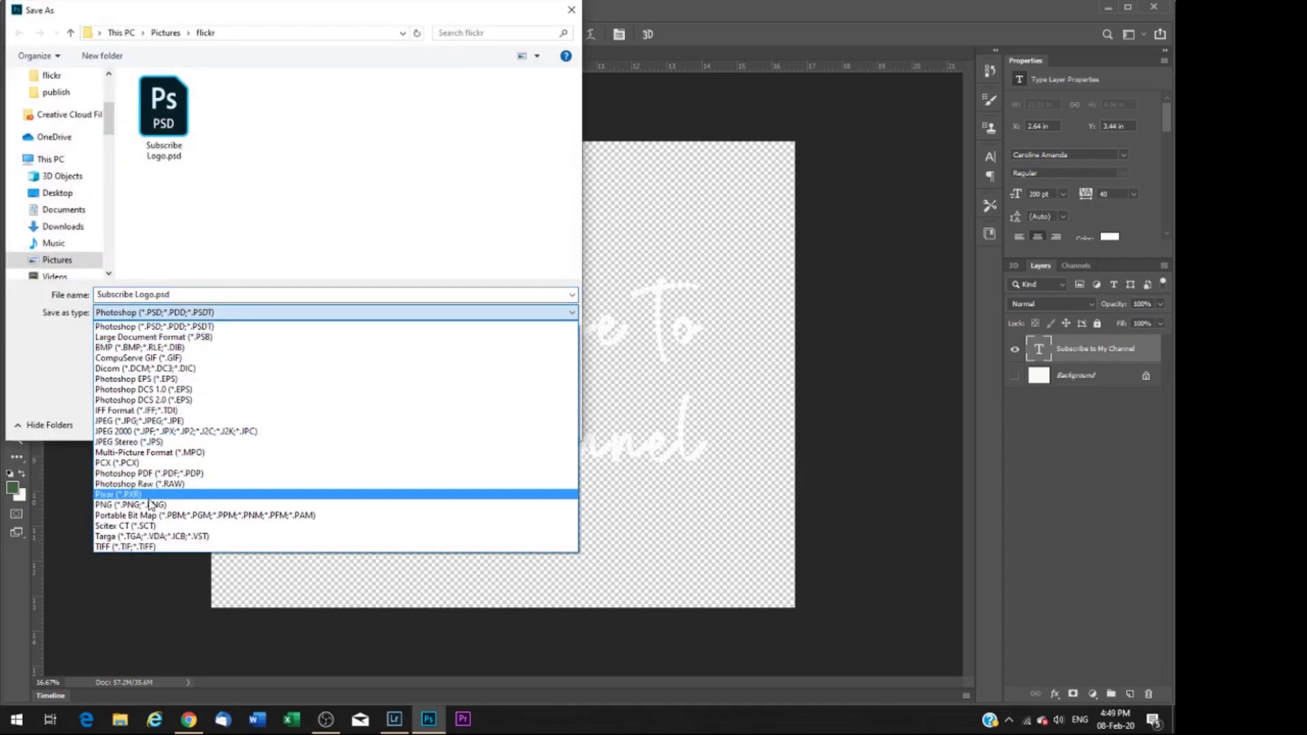
pyautogui.click(109, 505)
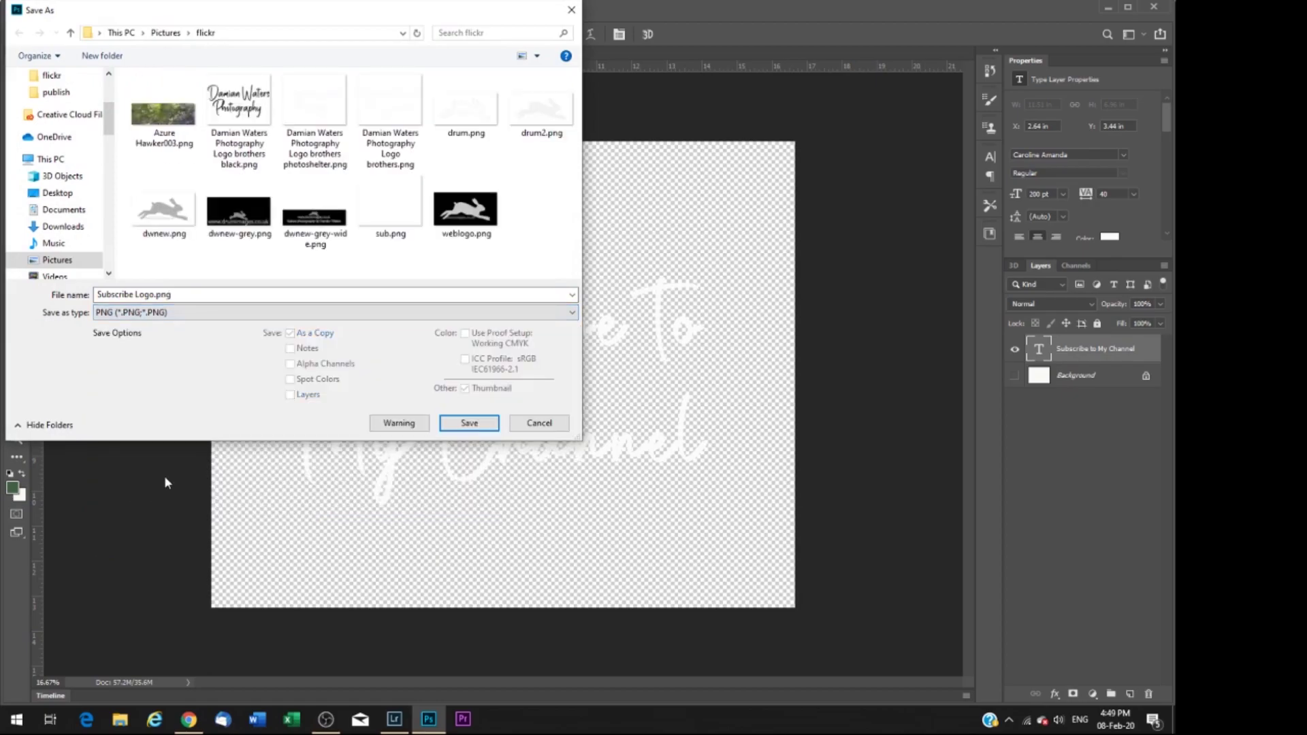
pyautogui.click(457, 425)
pyautogui.click(686, 215)
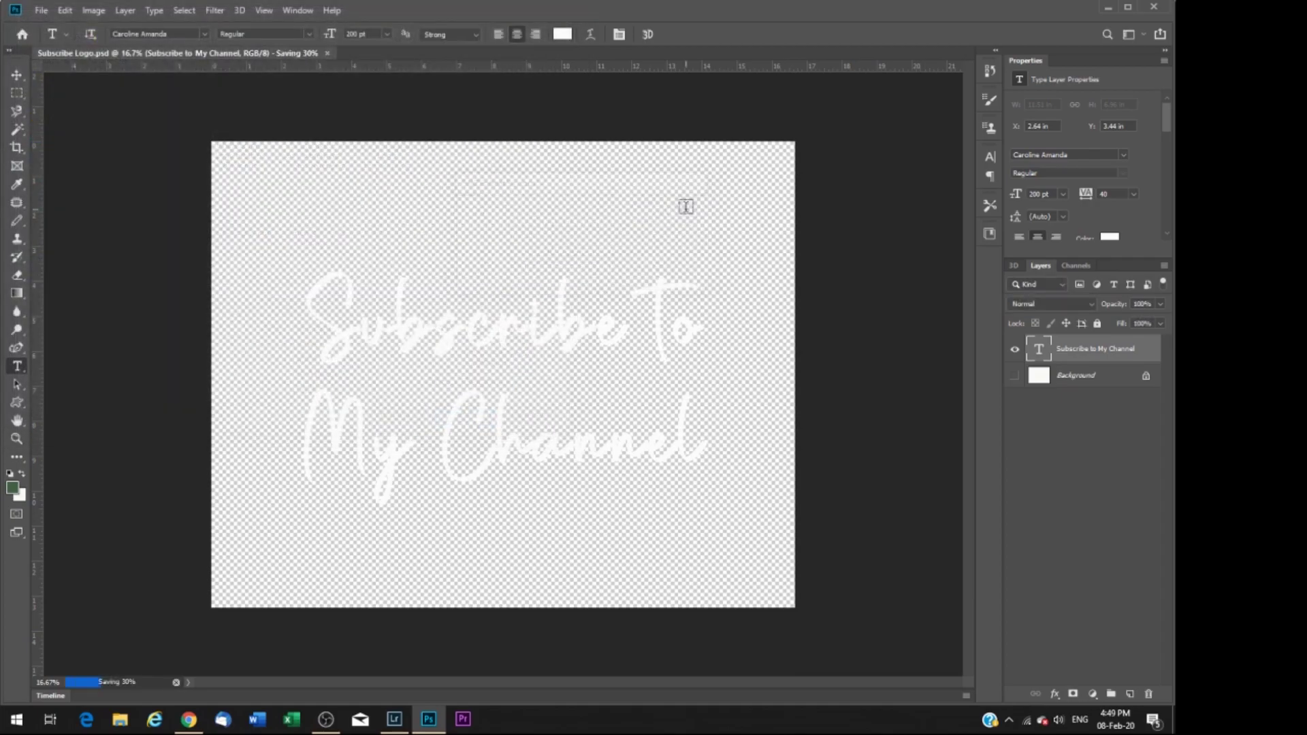
# Step: Switch to Lightroom Classic and open Edit Watermarks for the landscape photo
pyautogui.click(395, 720)
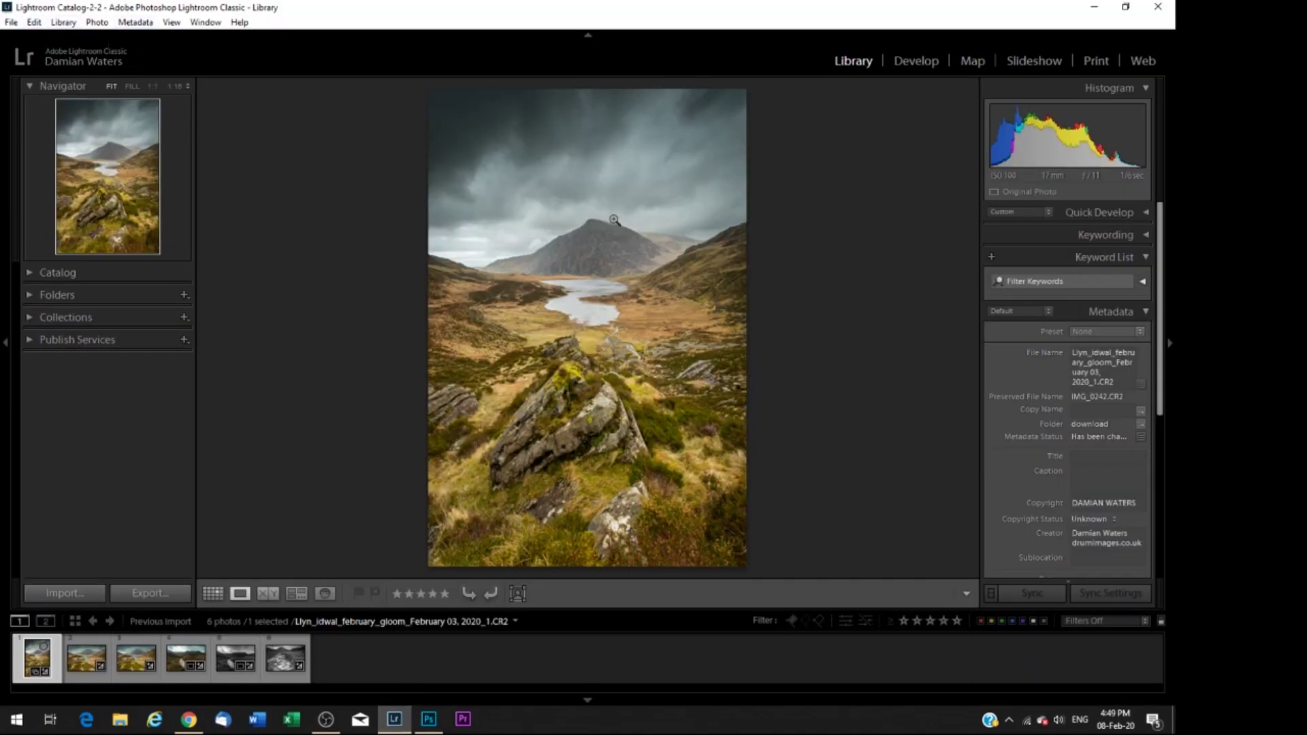
pyautogui.click(34, 23)
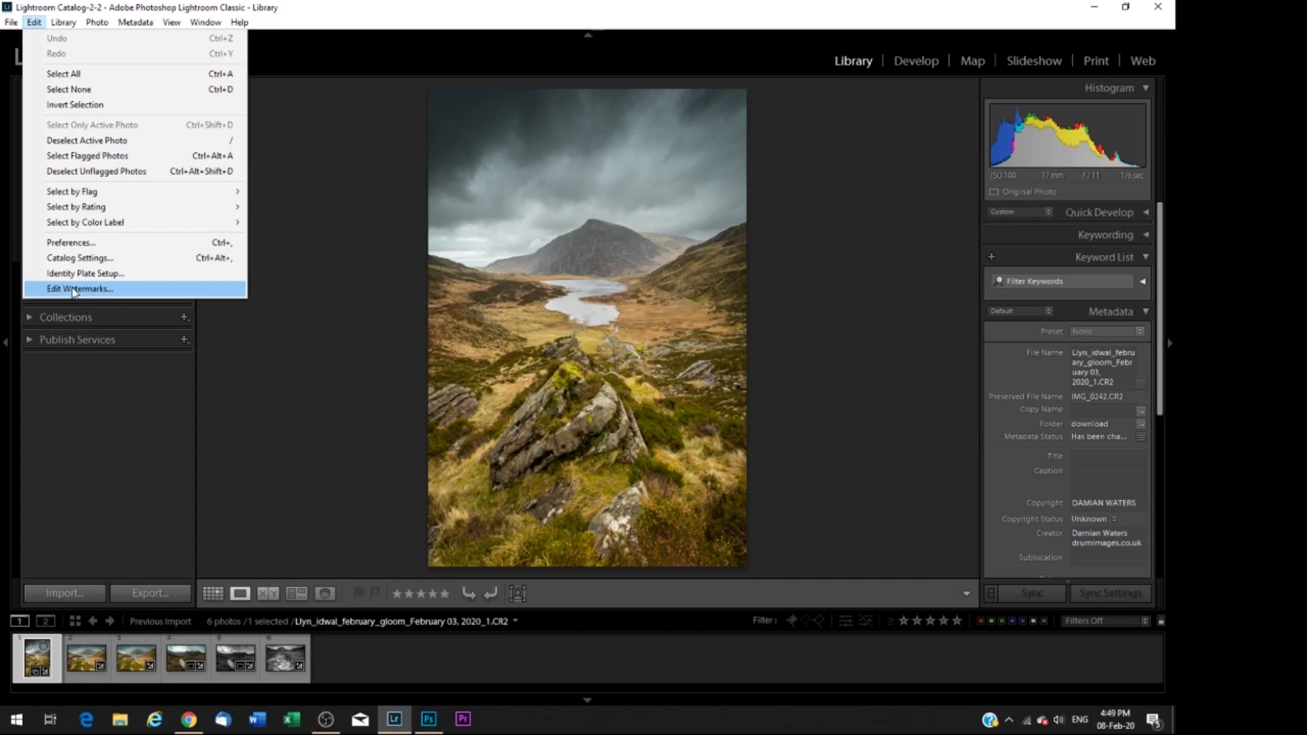
pyautogui.click(72, 289)
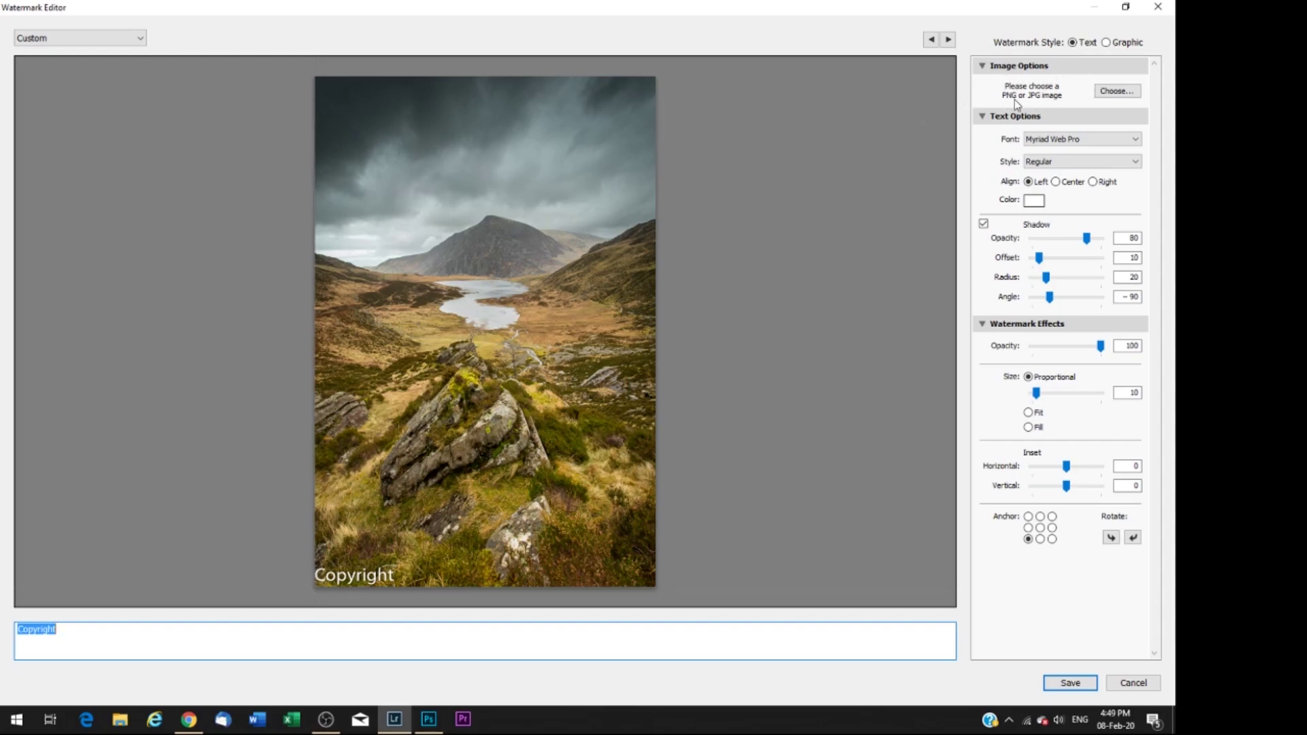
# Step: Load Subscribe Logo.png as a graphic watermark at size 48, anchored top centre, opacity 83
pyautogui.click(1122, 93)
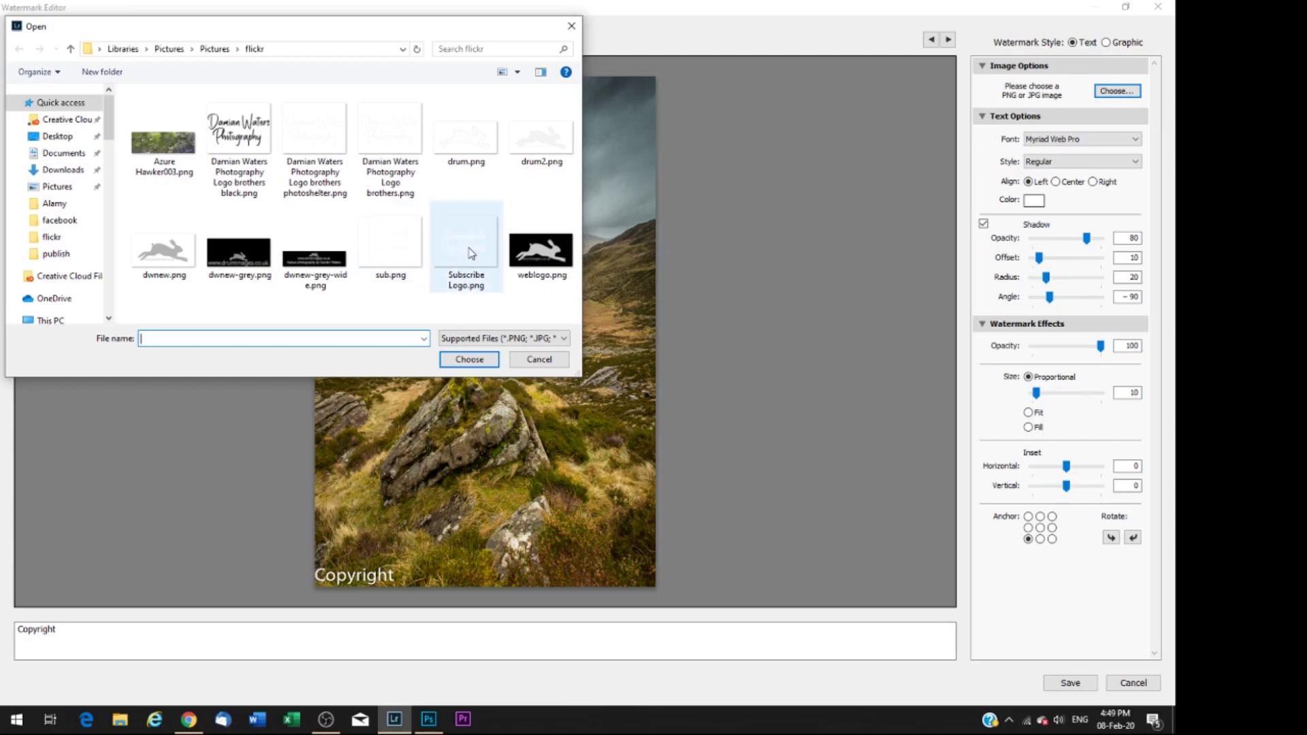
pyautogui.click(469, 249)
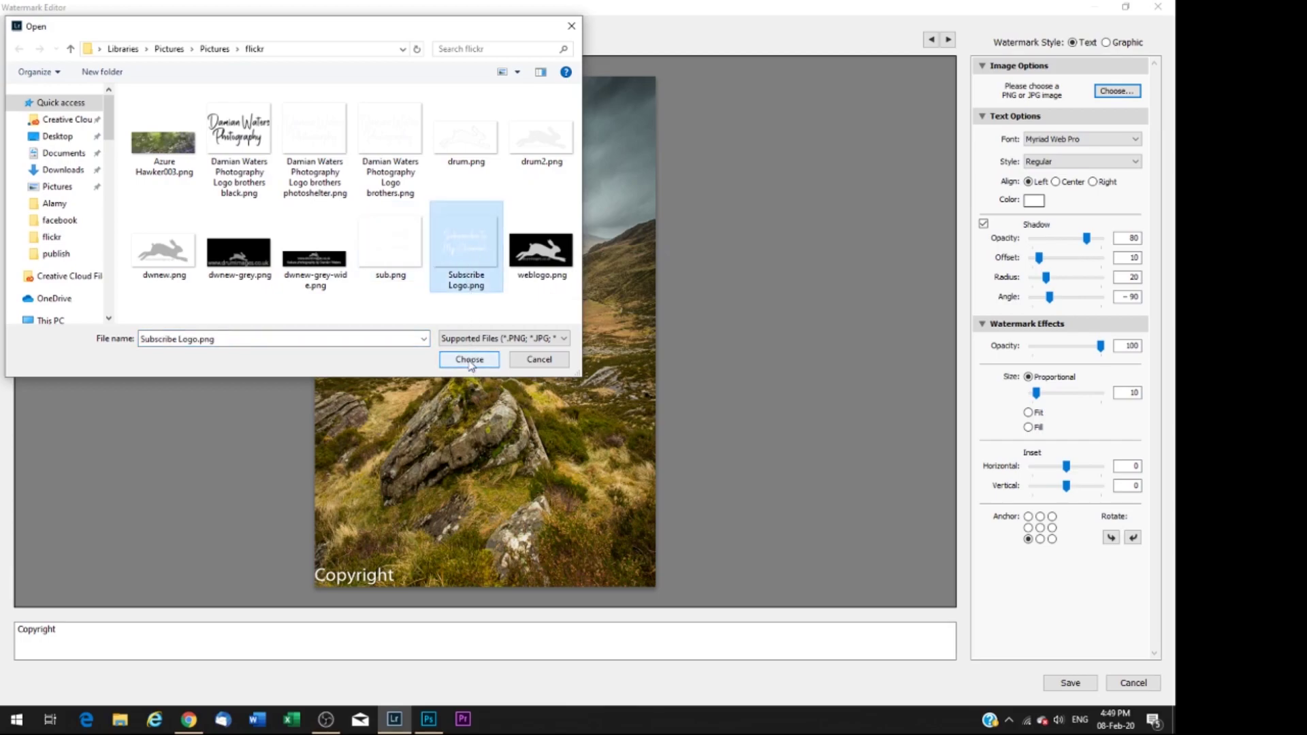
pyautogui.click(469, 360)
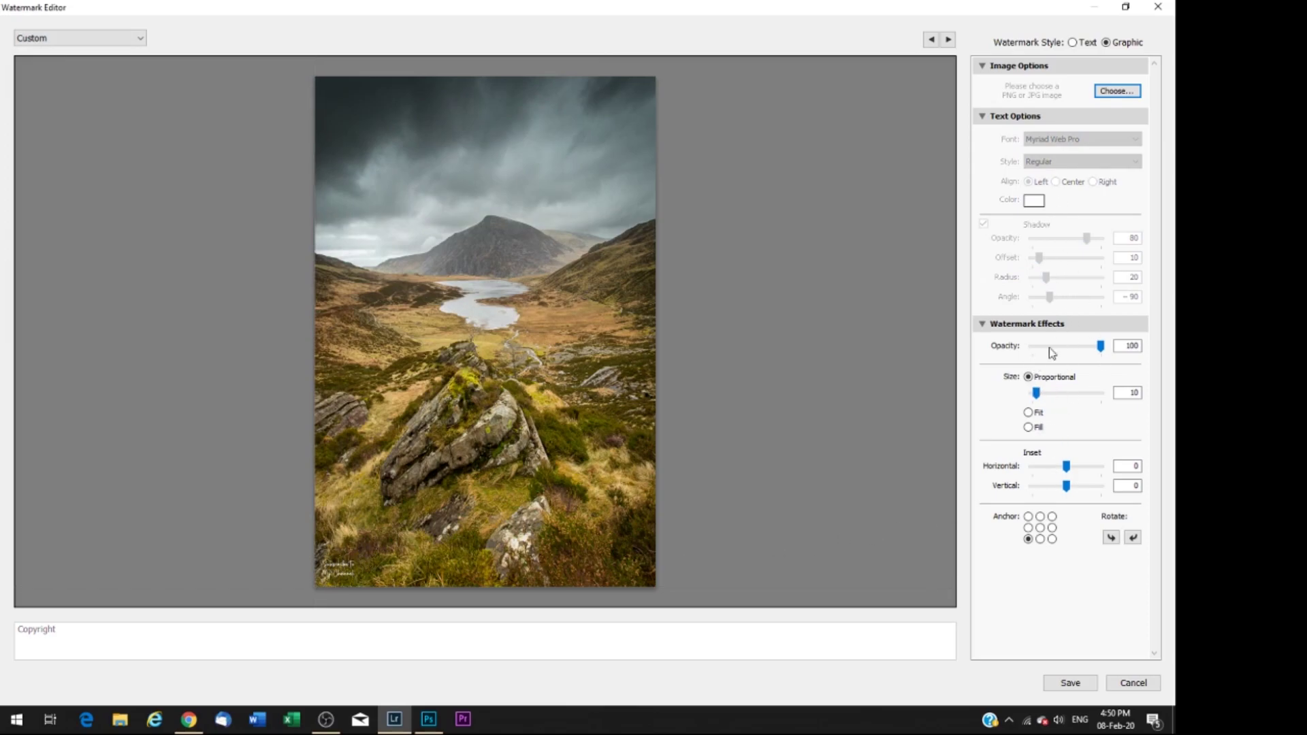
pyautogui.moveTo(1036, 393)
pyautogui.mouseDown()
pyautogui.moveTo(1088, 400)
pyautogui.moveTo(1061, 400)
pyautogui.mouseUp()
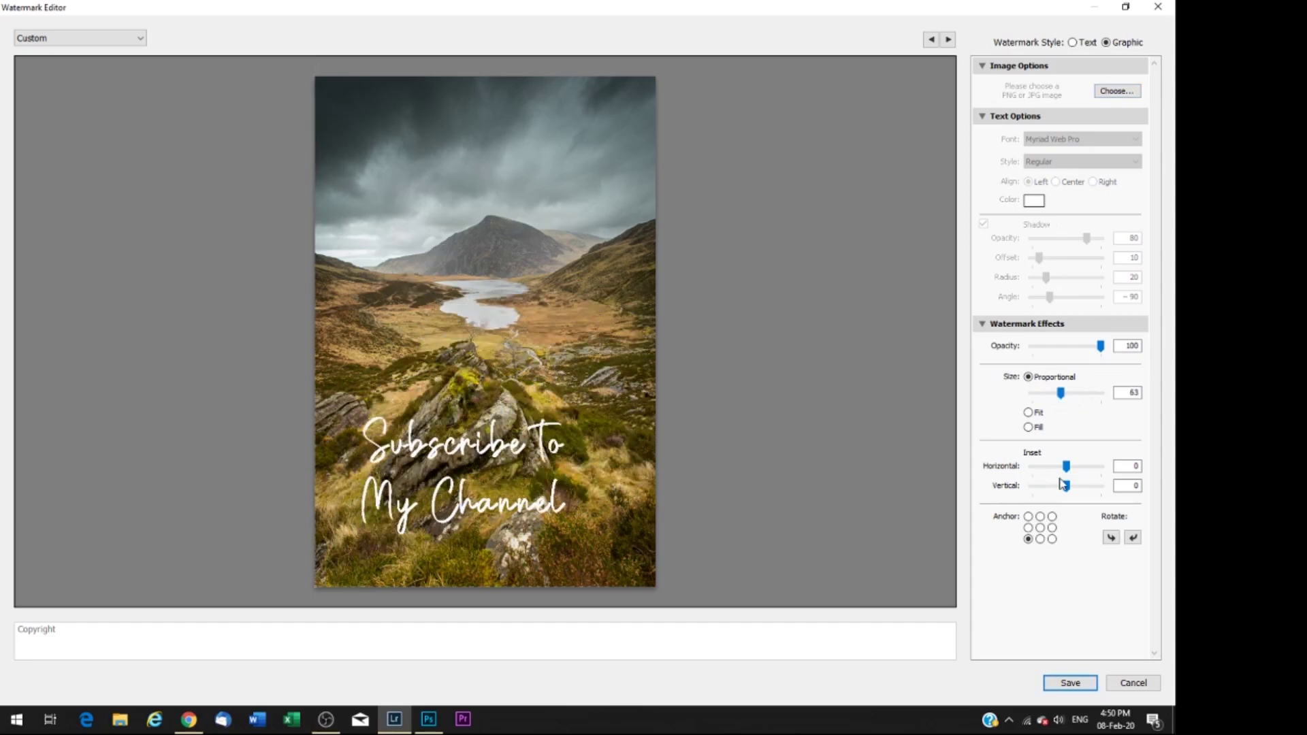
pyautogui.click(1052, 539)
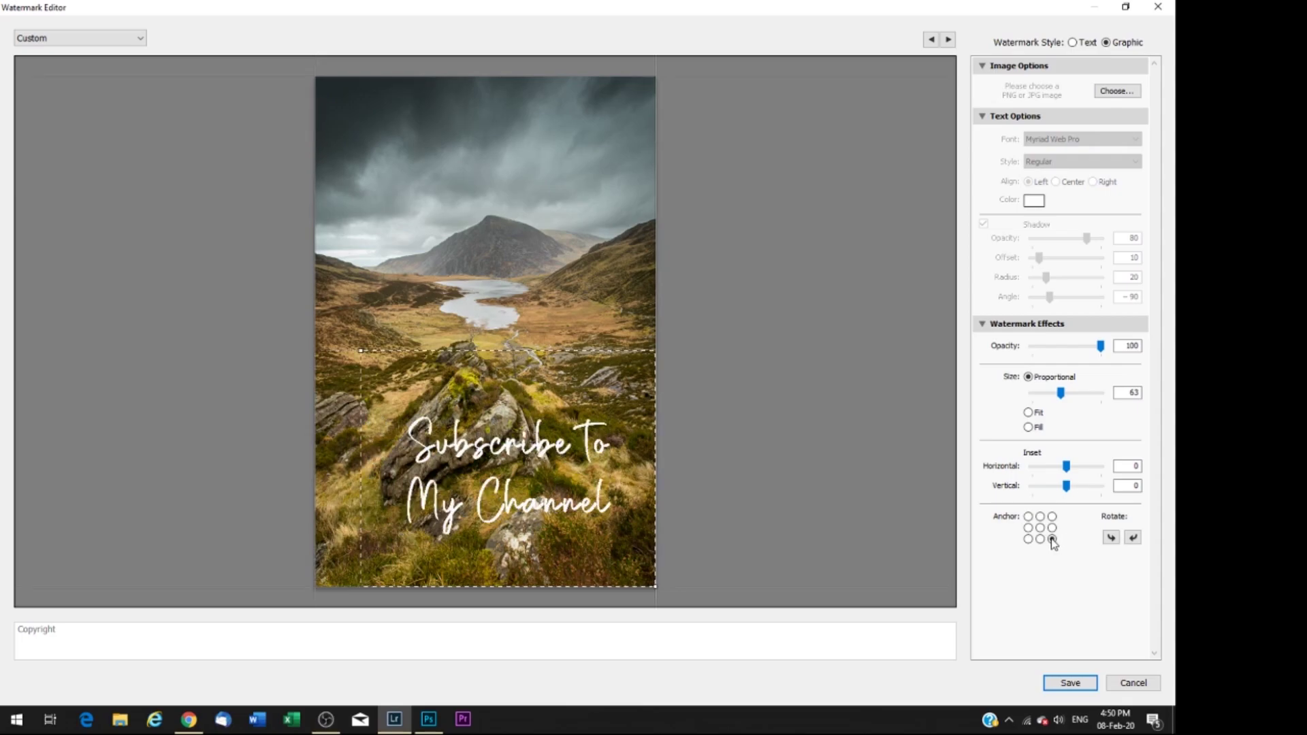
pyautogui.moveTo(1069, 393)
pyautogui.mouseDown()
pyautogui.moveTo(1044, 394)
pyautogui.moveTo(1055, 395)
pyautogui.mouseUp()
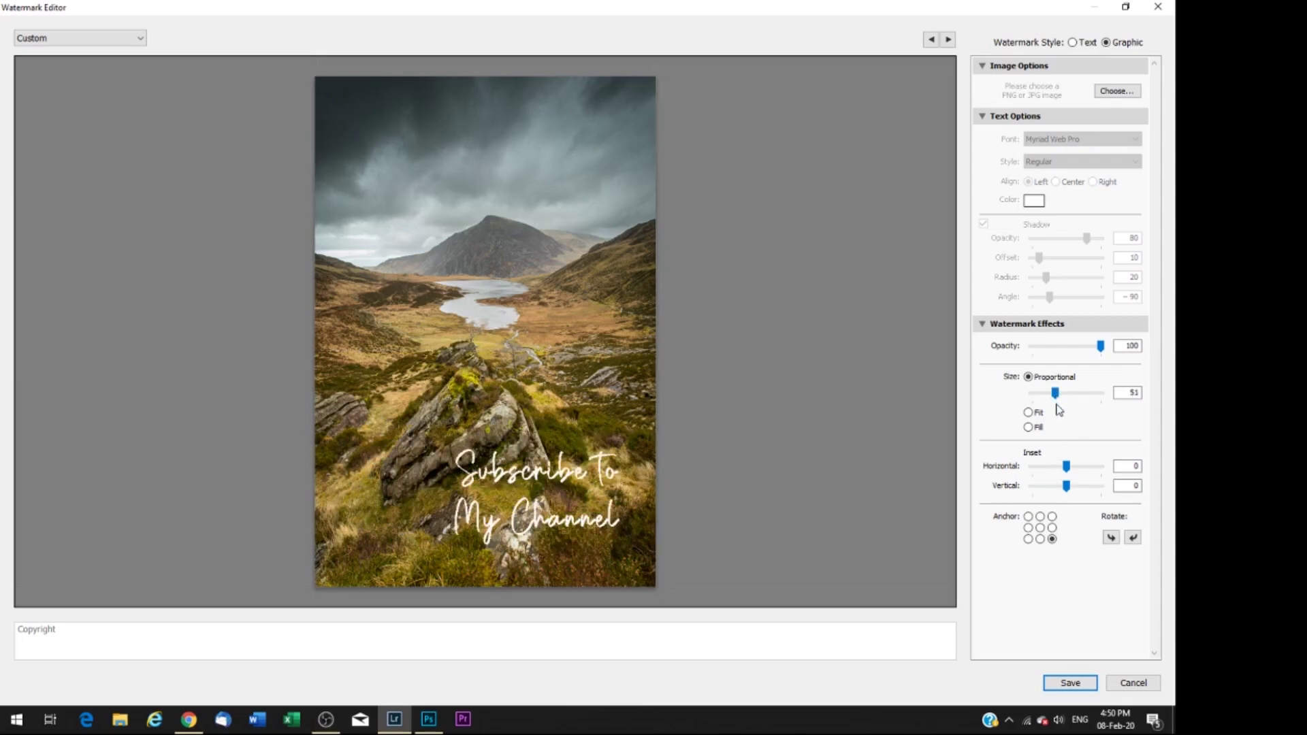
pyautogui.click(1040, 516)
pyautogui.moveTo(1048, 396)
pyautogui.mouseDown()
pyautogui.moveTo(1071, 397)
pyautogui.moveTo(1054, 396)
pyautogui.mouseUp()
pyautogui.moveTo(1100, 346)
pyautogui.mouseDown()
pyautogui.moveTo(1077, 347)
pyautogui.moveTo(1089, 353)
pyautogui.mouseUp()
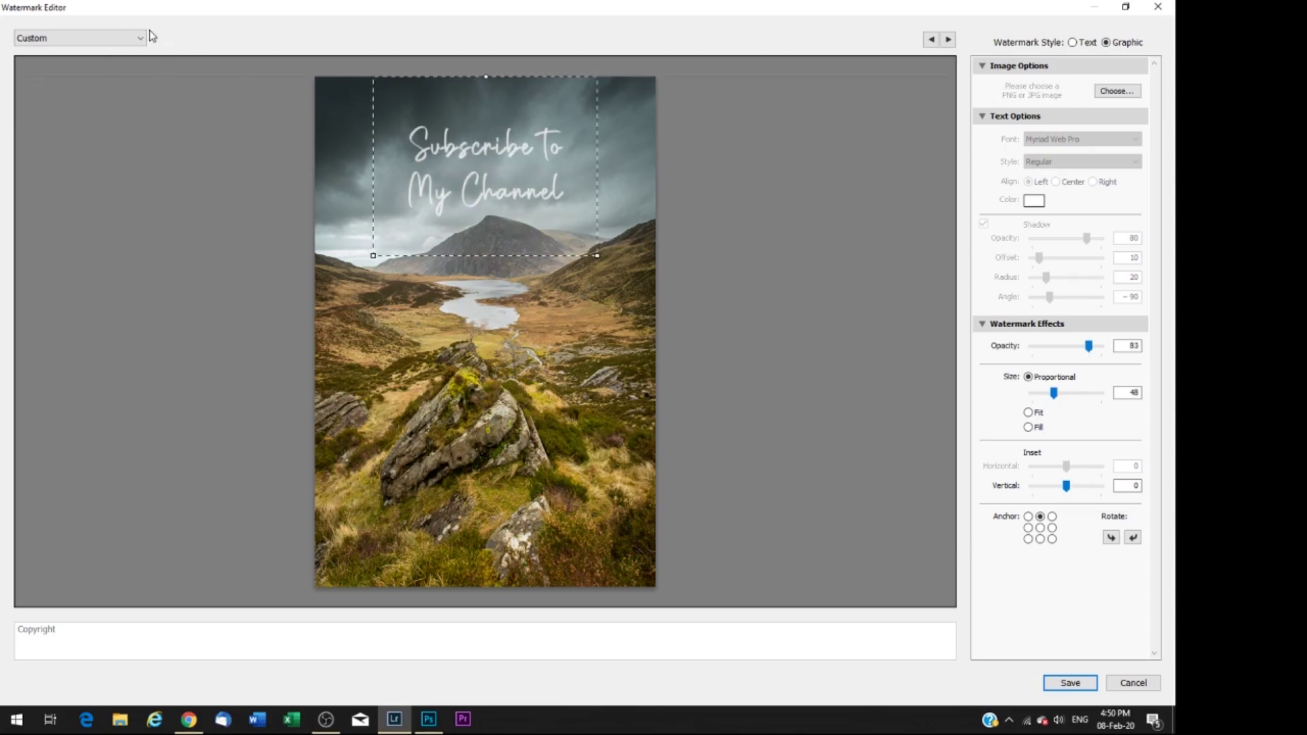
# Step: Save these watermark settings as a preset named 'subscribe'
pyautogui.click(1070, 683)
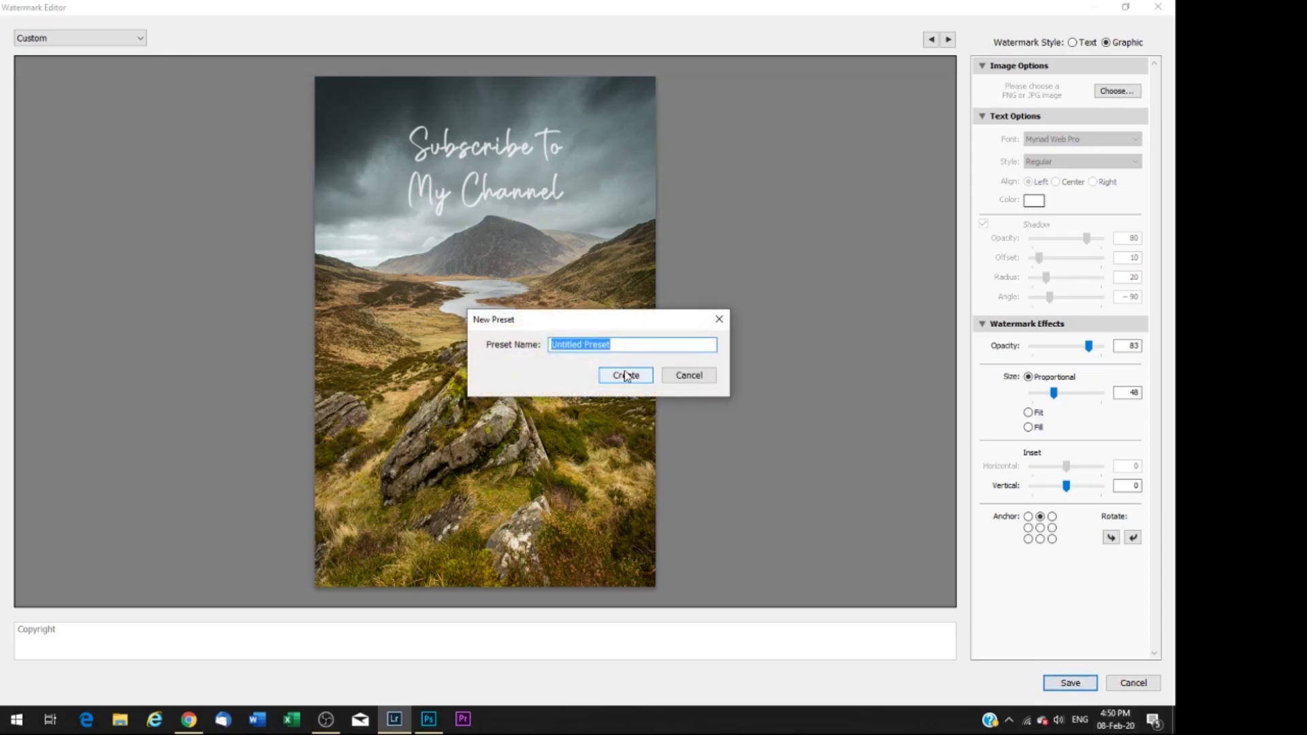
pyautogui.write('subscribe')
pyautogui.click(624, 375)
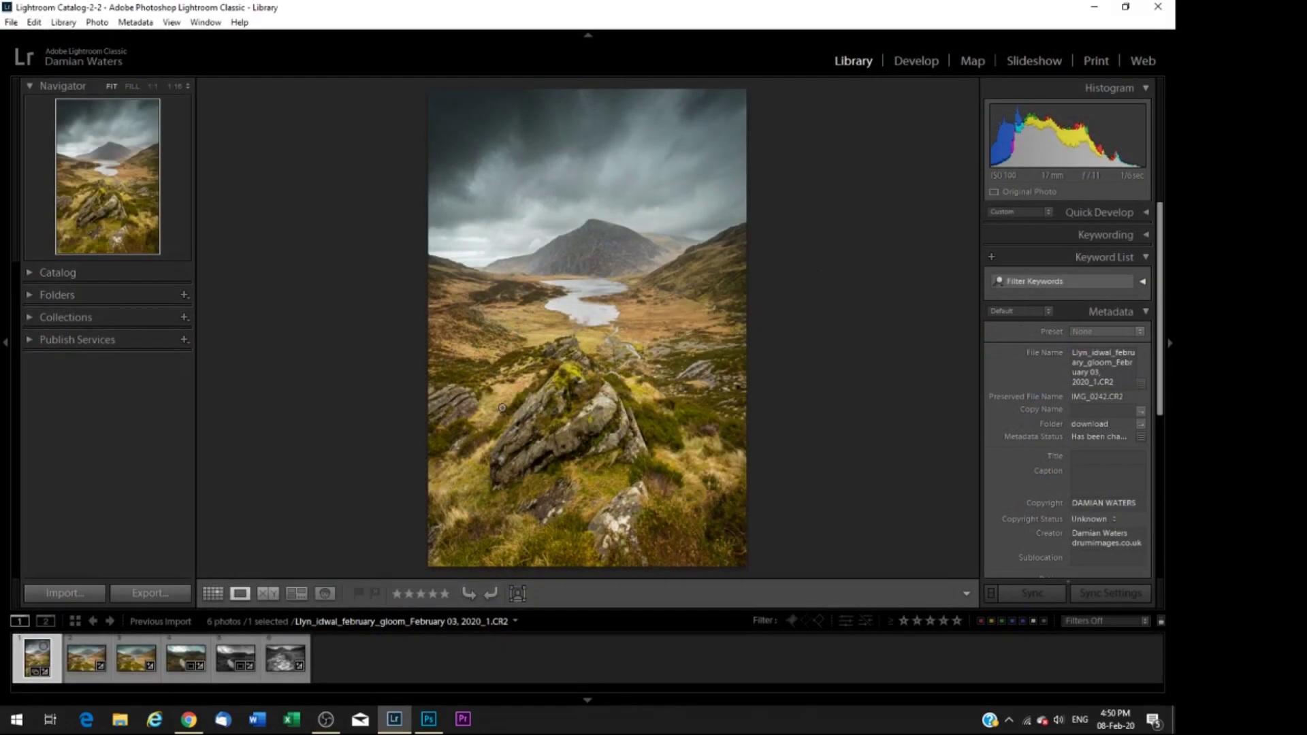
# Step: Export the photo as a 1200 px JPEG with the 'subscribe' watermark preset enabled
pyautogui.click(10, 23)
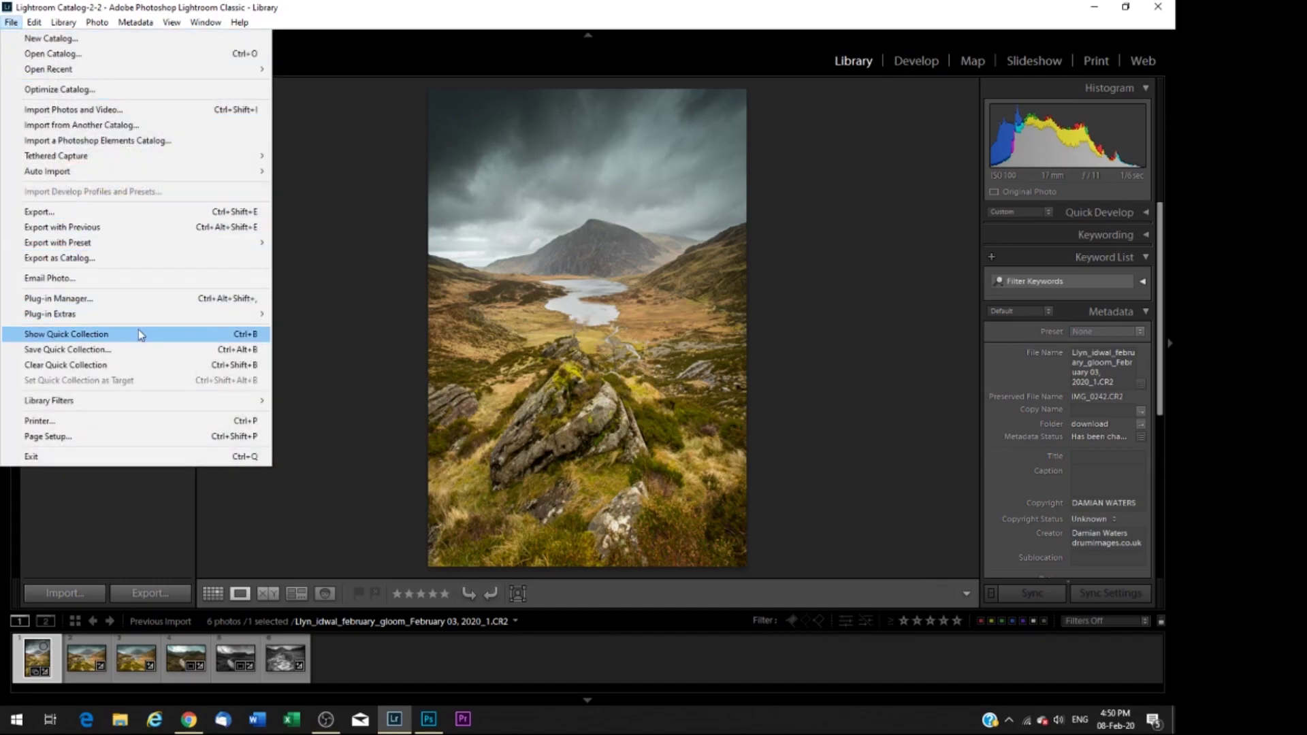
pyautogui.click(114, 211)
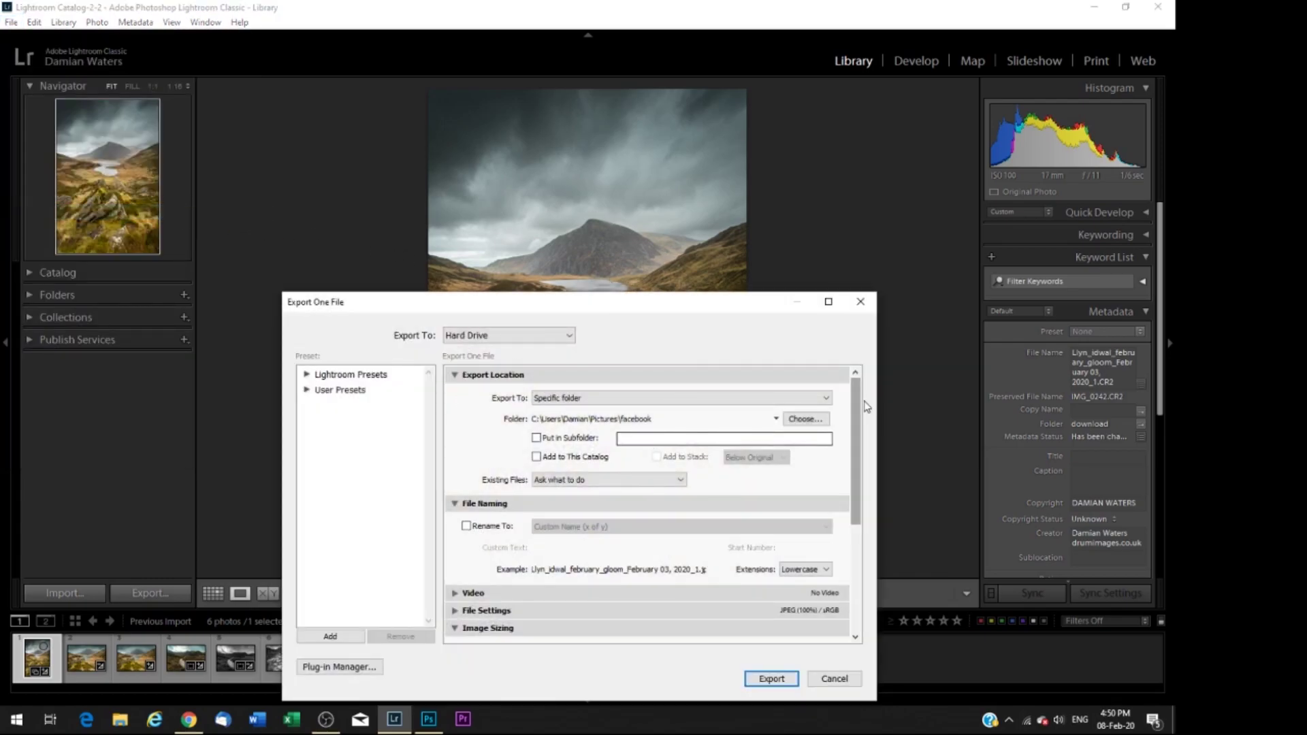
pyautogui.moveTo(858, 411); pyautogui.dragTo(858, 518)
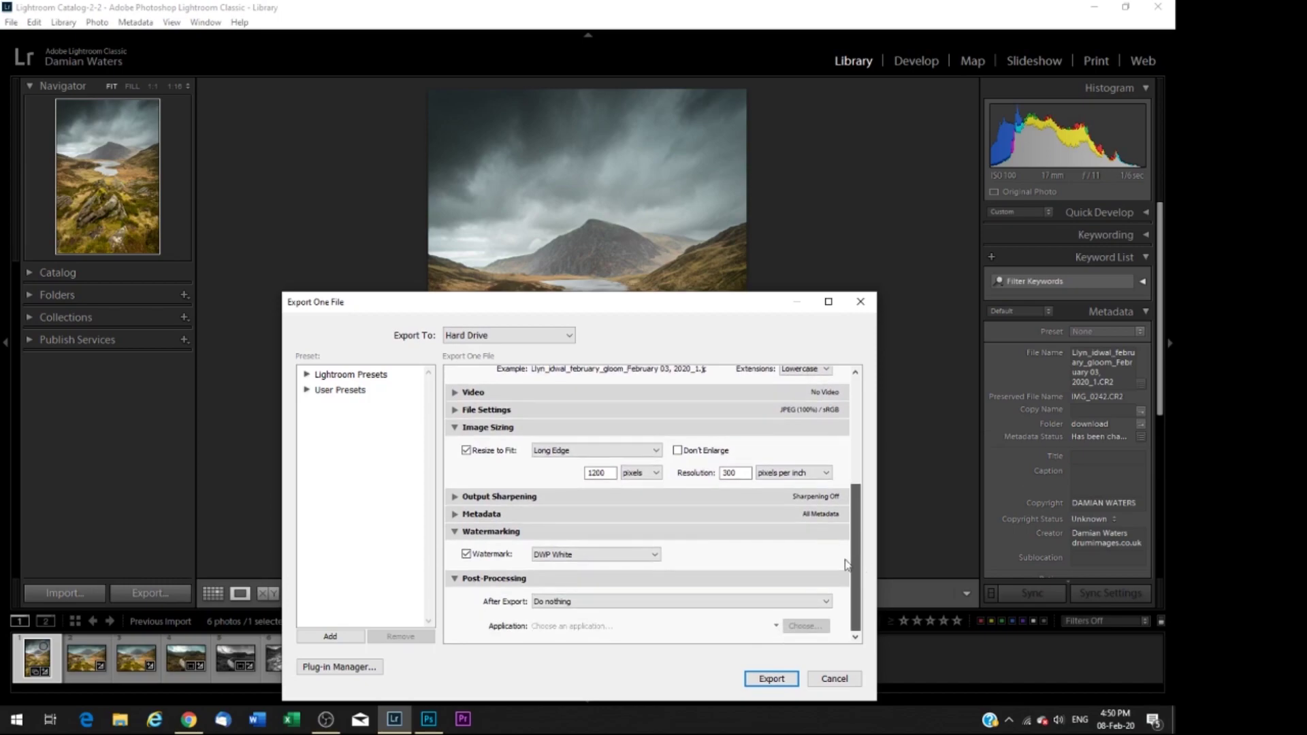
pyautogui.click(465, 554)
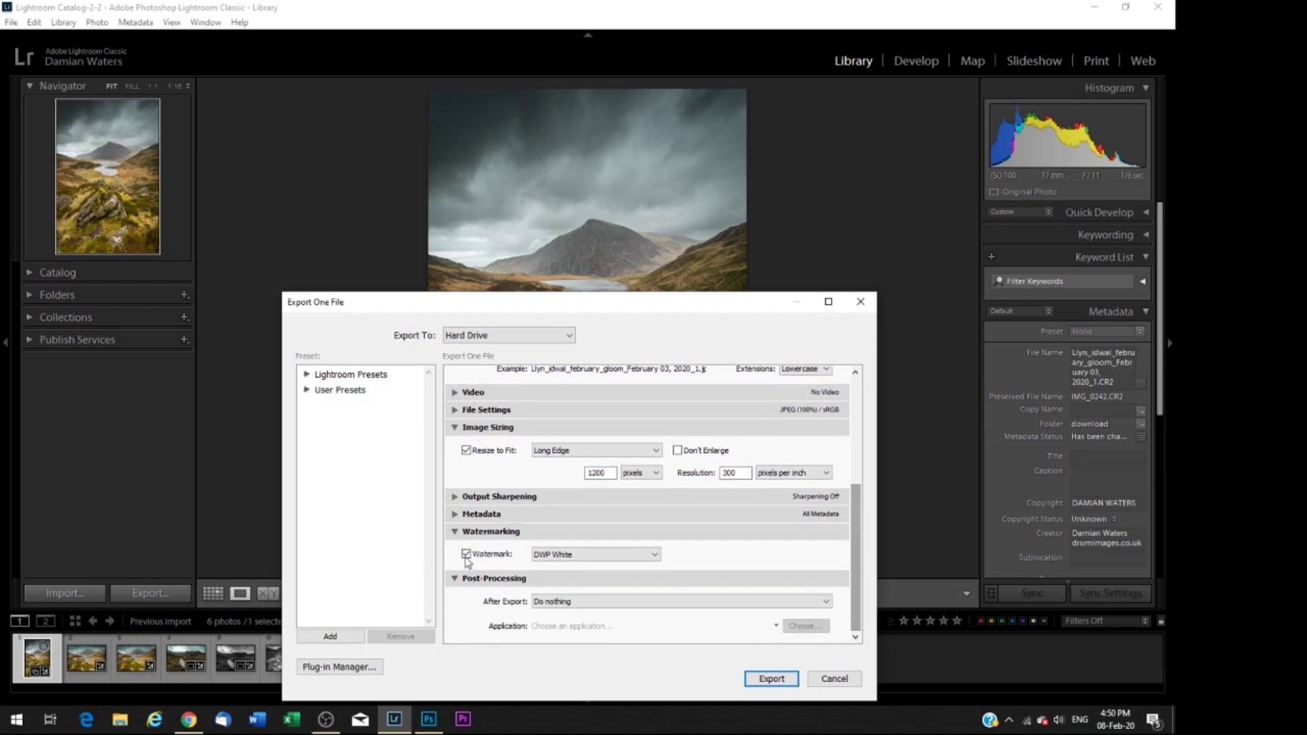
pyautogui.click(654, 554)
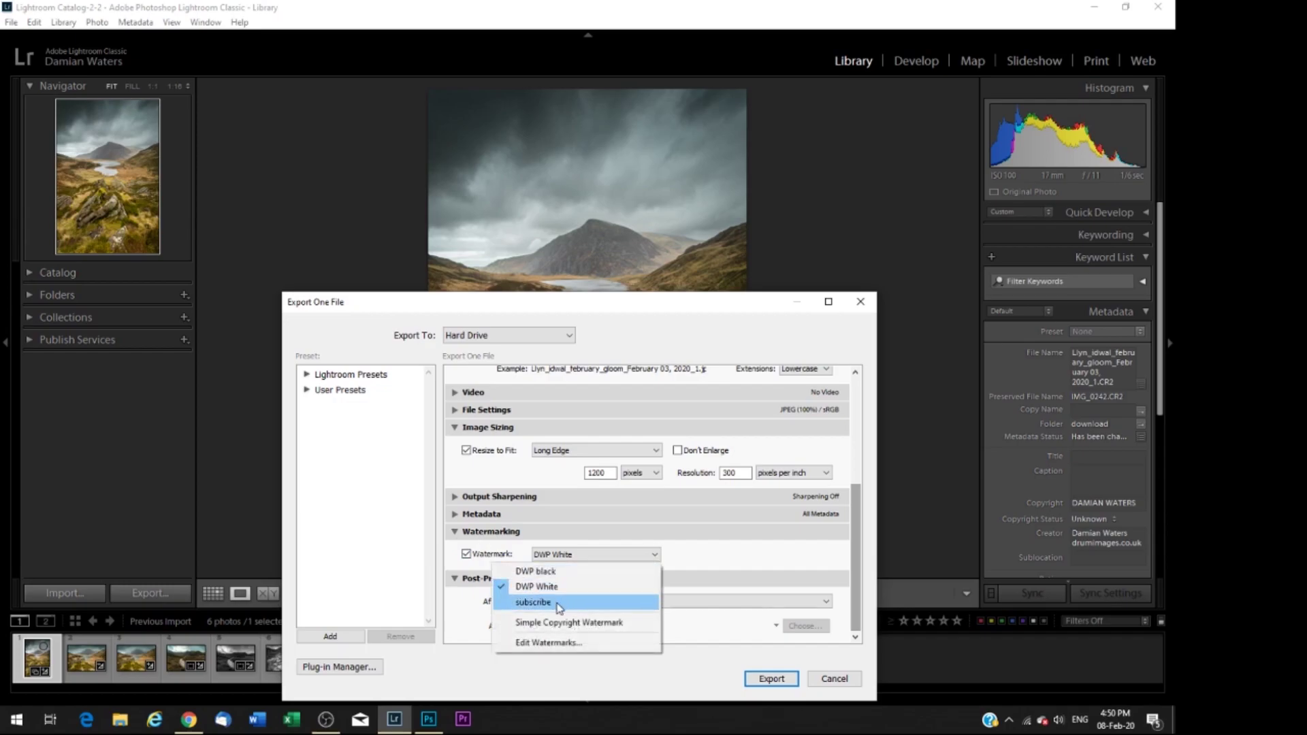
pyautogui.click(558, 605)
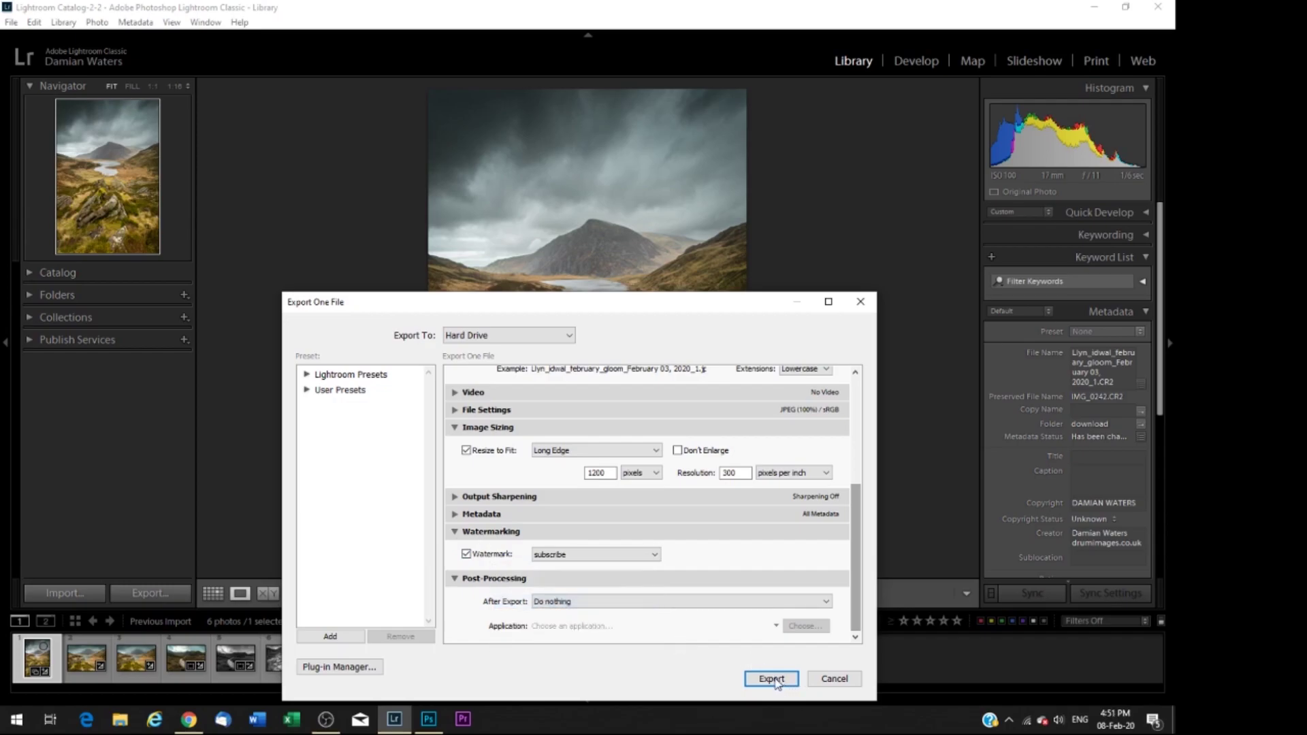
pyautogui.click(832, 679)
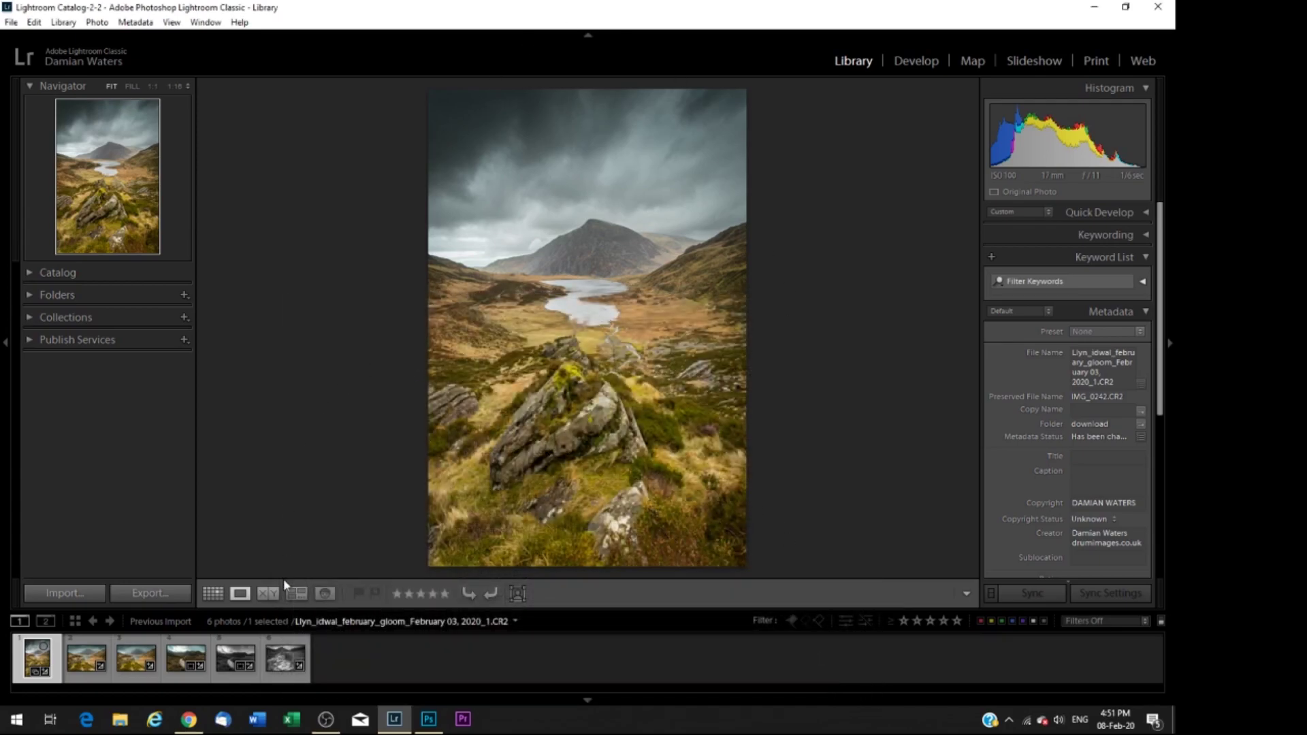
# Step: Bring Photoshop back to the front with Subscribe Logo.psd showing
pyautogui.click(429, 719)
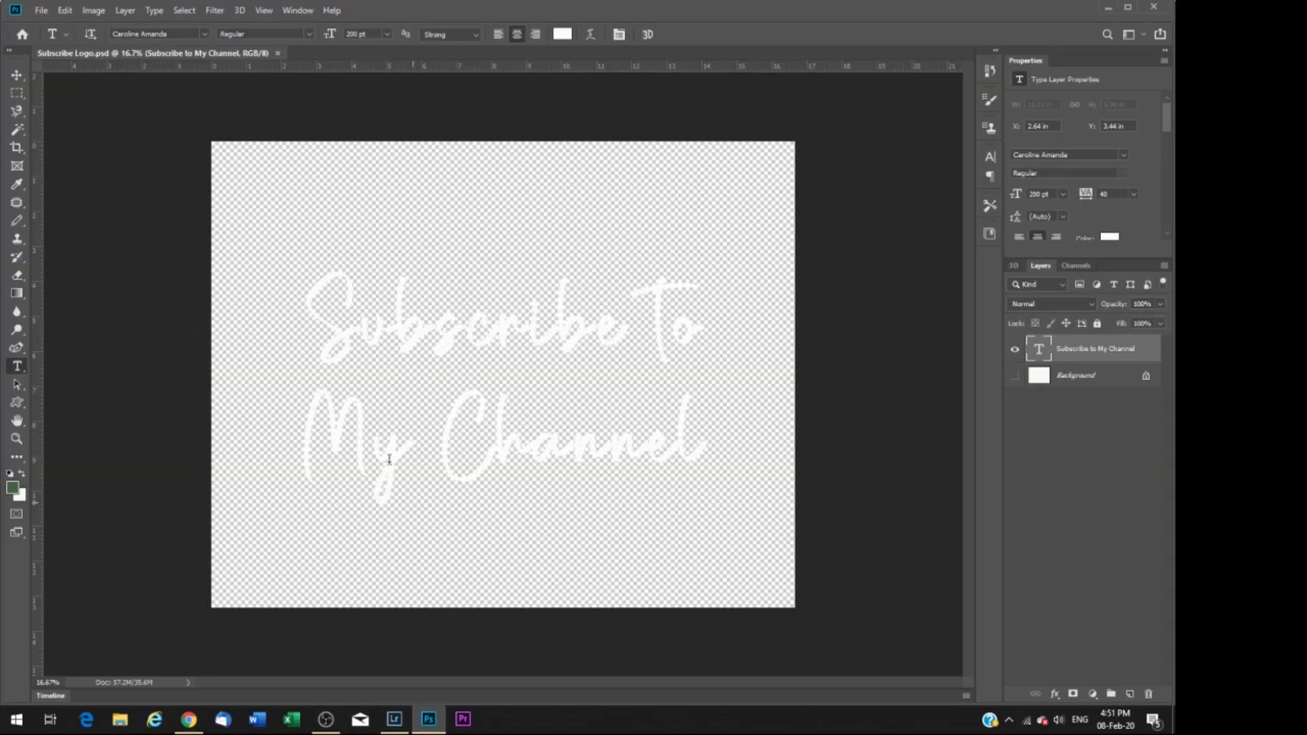